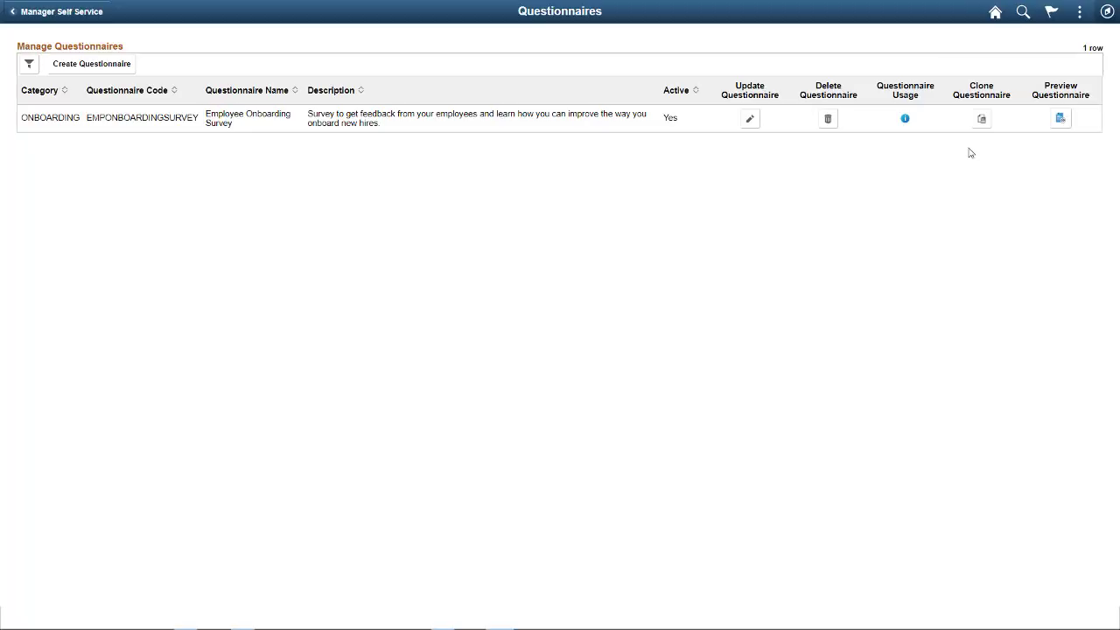
# Step: Clone the onboarding questionnaire as EMPLOYEEONBOARDING2, named 'HR Employee Survey', with a description
pyautogui.click(982, 119)
pyautogui.write('EMPLOYEEONBOARDING2')
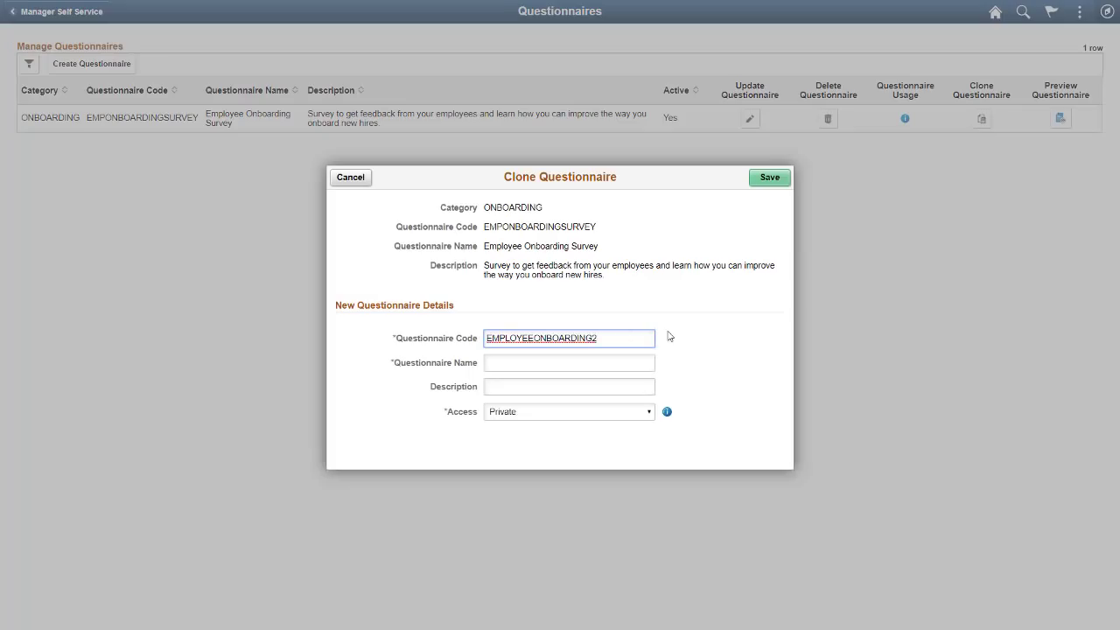
pyautogui.press('Tab')
pyautogui.write('HR Employee Survey')
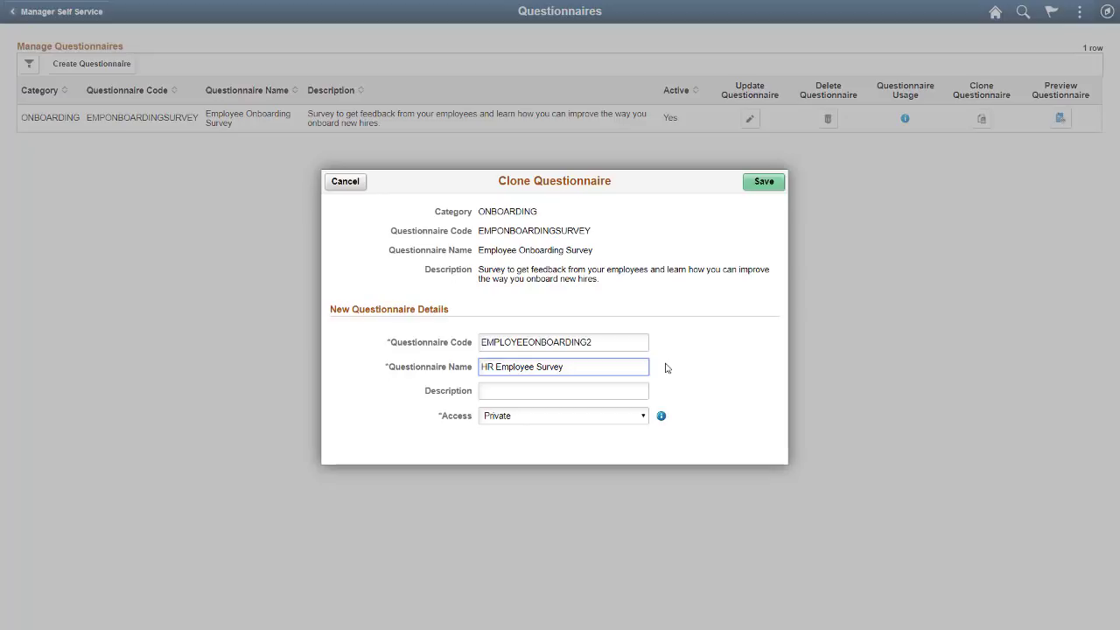
pyautogui.press('Tab')
pyautogui.write('Main Employee Survey for OnBoarding crea')
# Step: Set the clone's Access to Public, save it, and open it for updating
pyautogui.click(661, 418)
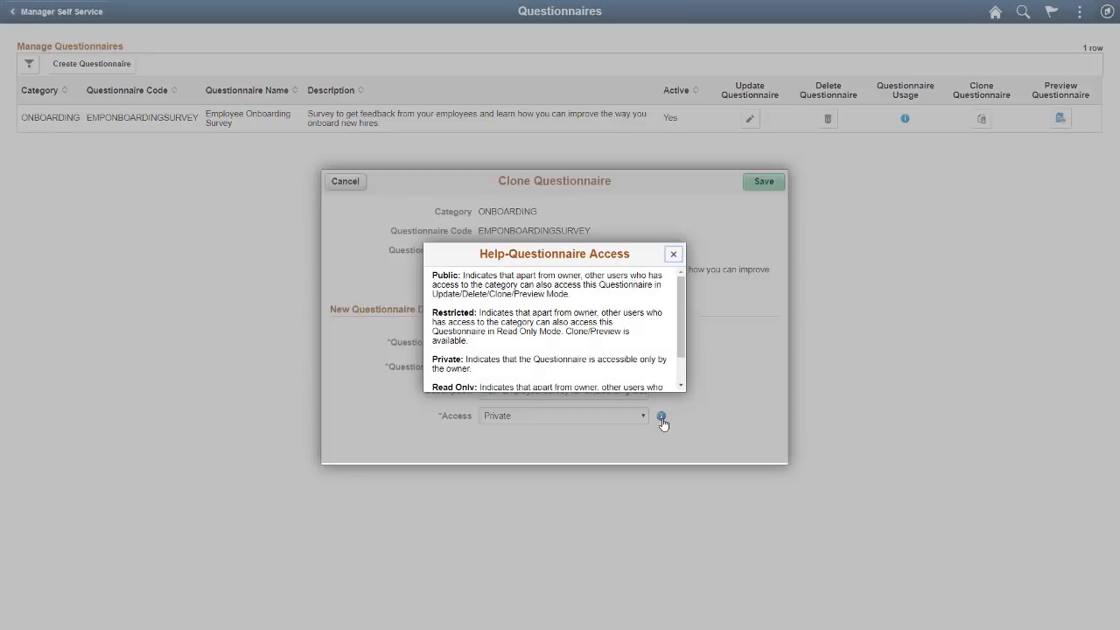
pyautogui.scroll(-2, 678, 339)
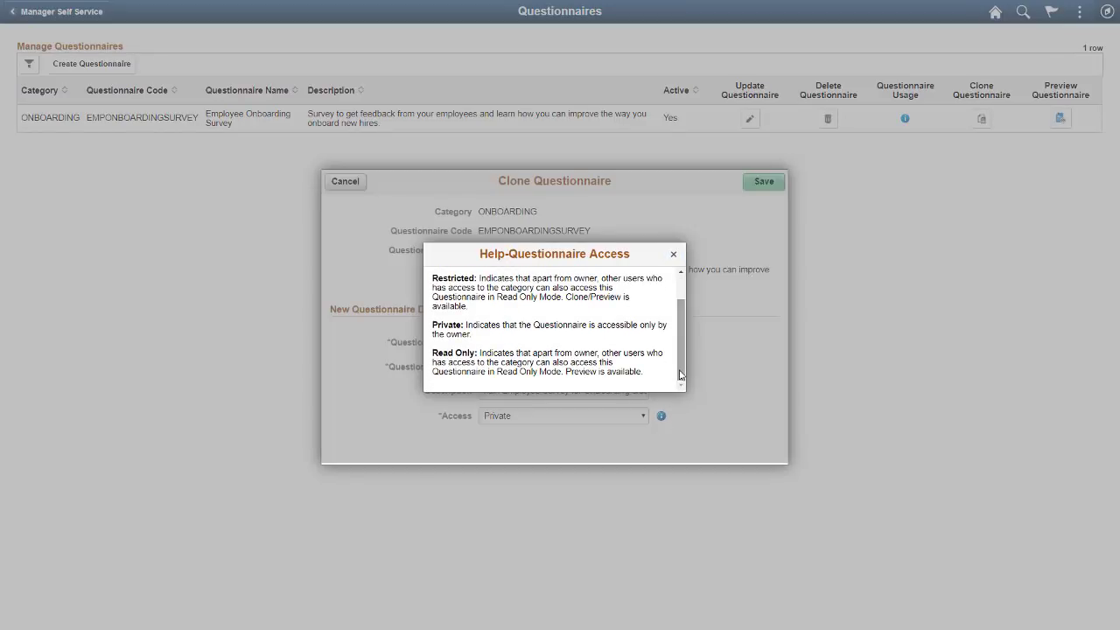
pyautogui.click(673, 254)
pyautogui.click(612, 415)
pyautogui.click(615, 473)
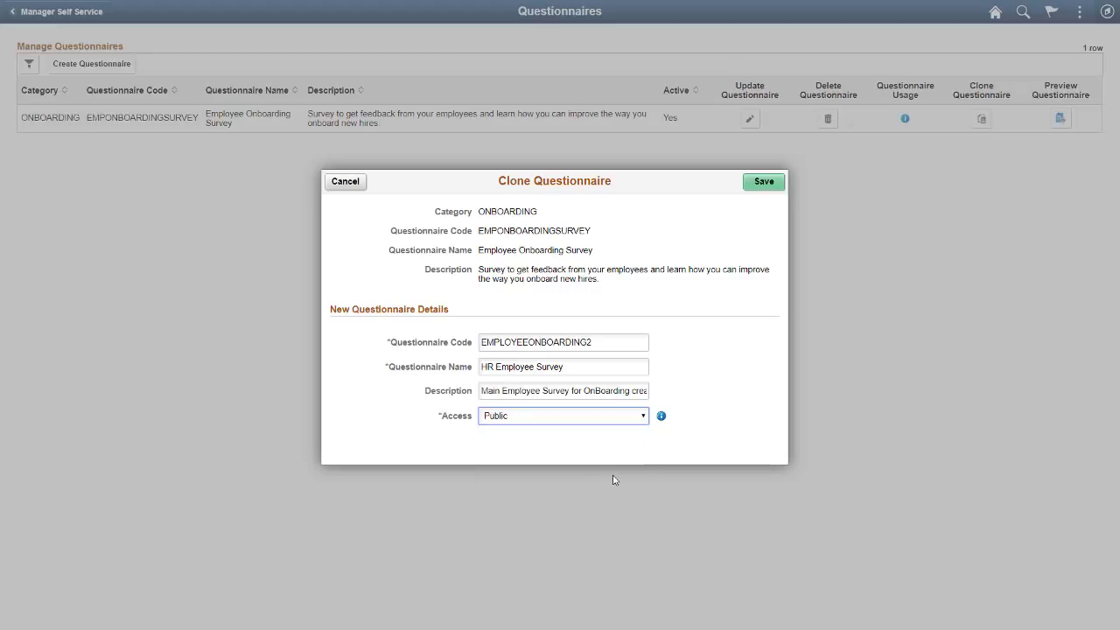
pyautogui.click(763, 182)
pyautogui.click(750, 118)
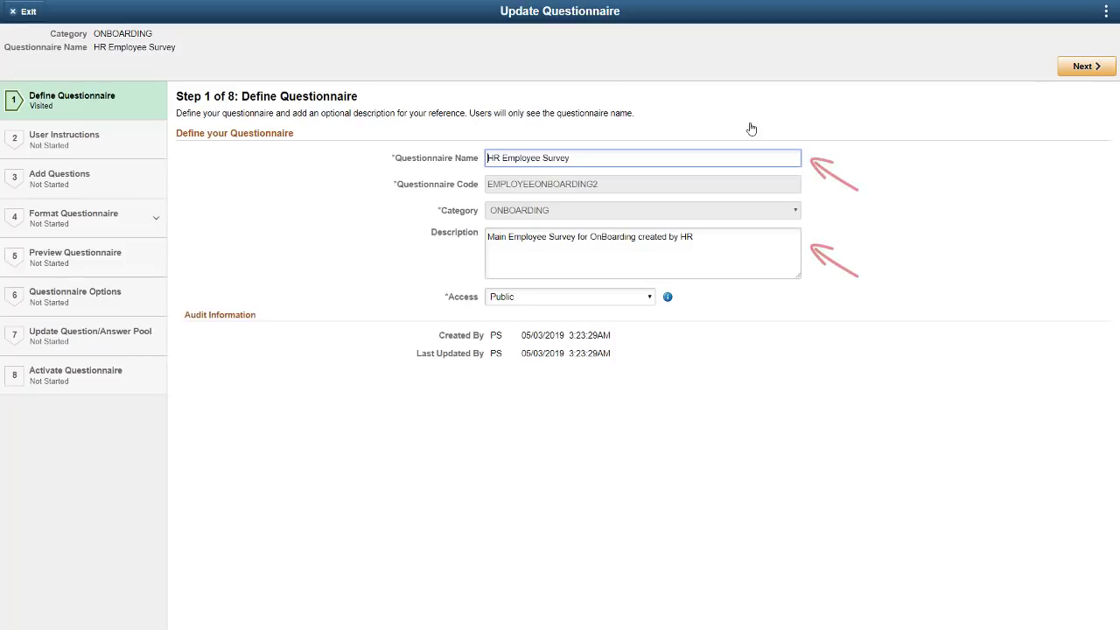
# Step: Advance past Define Questionnaire and User Instructions to Step 3: Add Questions
pyautogui.click(1104, 63)
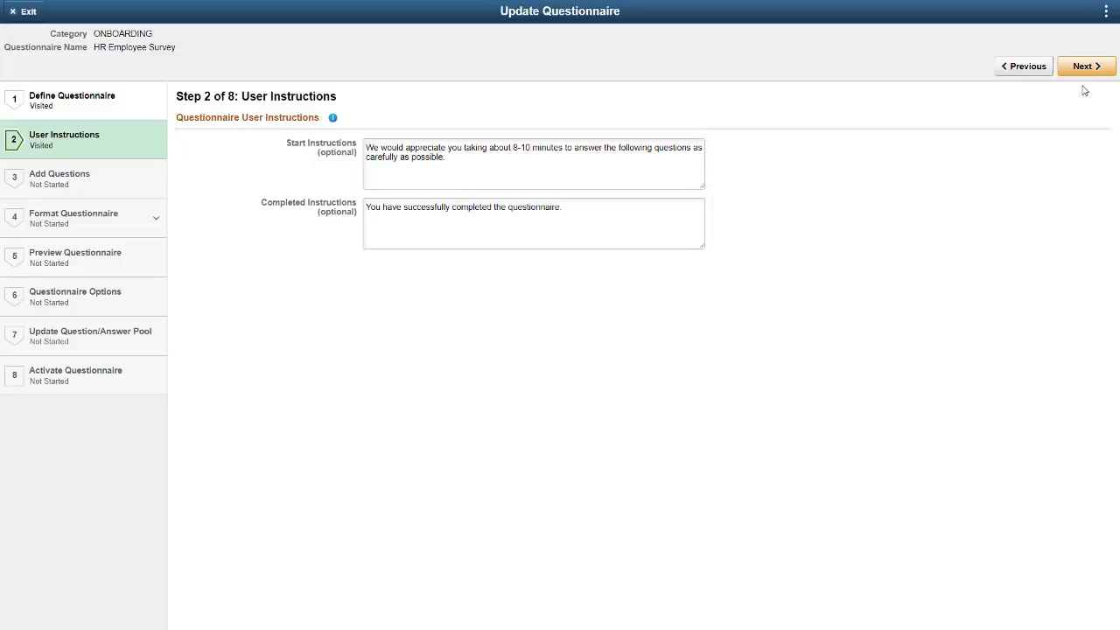
pyautogui.click(1081, 67)
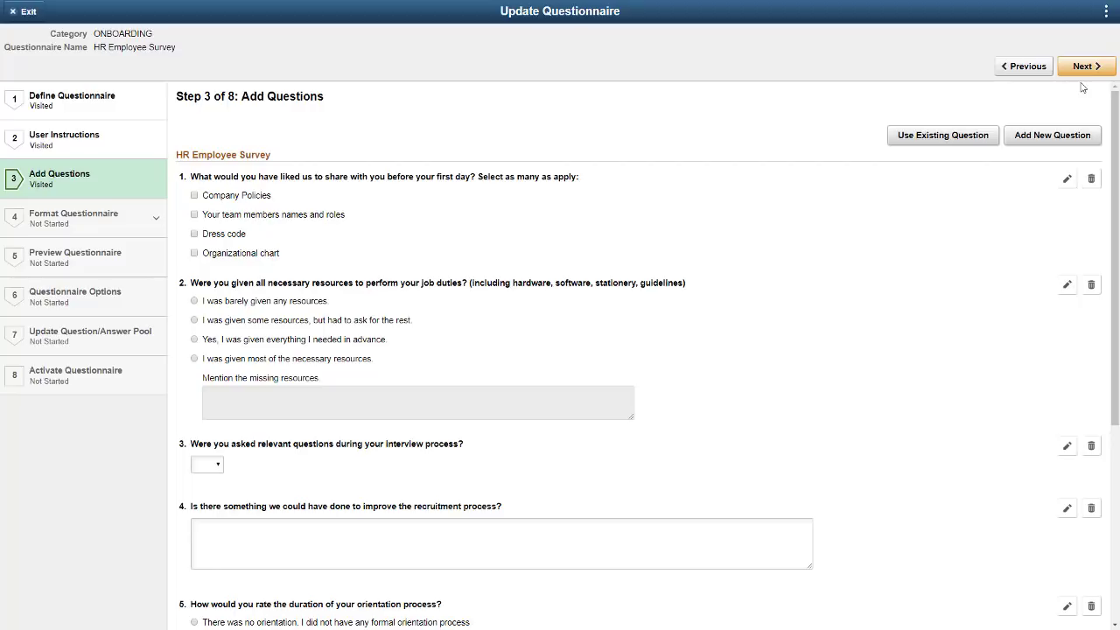
# Step: Add the existing job-expectations question as Single Choice using the Clear-Not clear smart answers
pyautogui.click(973, 136)
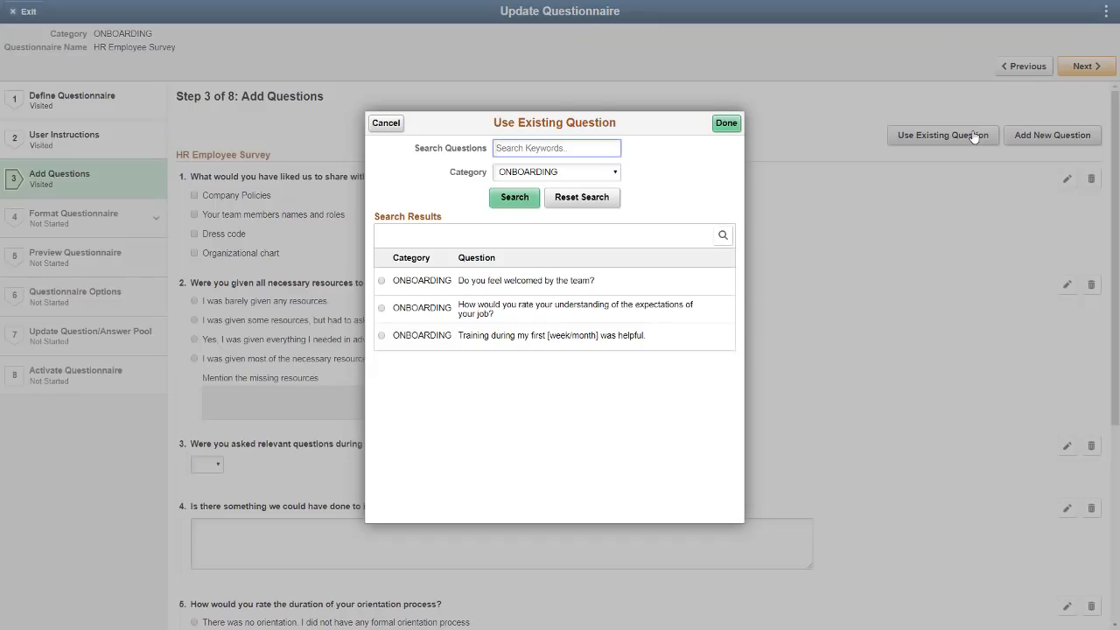
pyautogui.click(382, 309)
pyautogui.click(726, 123)
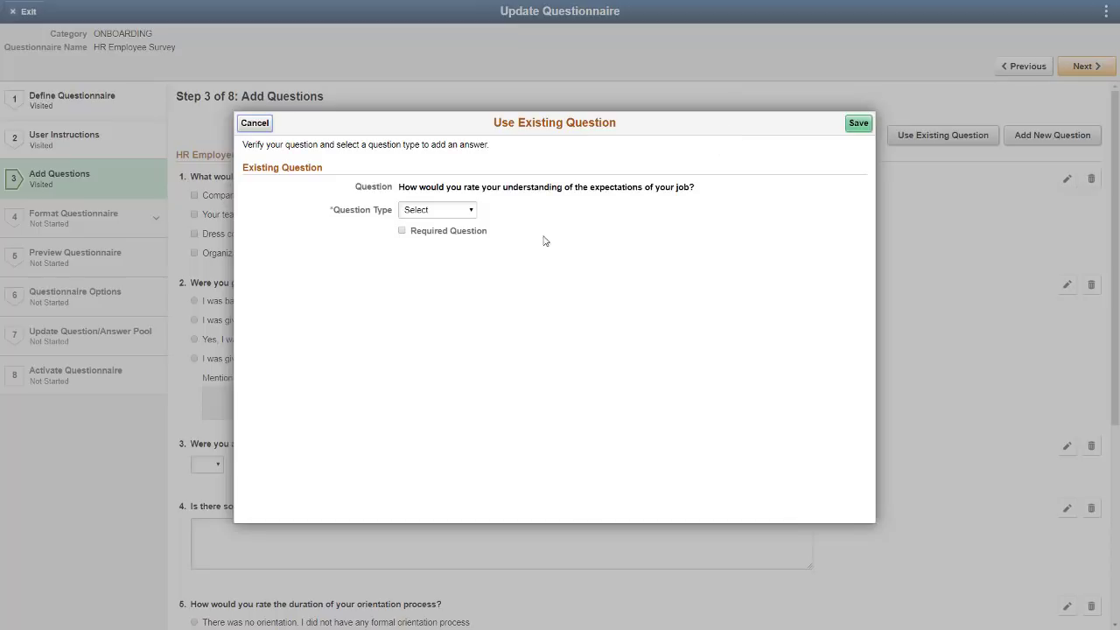
pyautogui.click(472, 211)
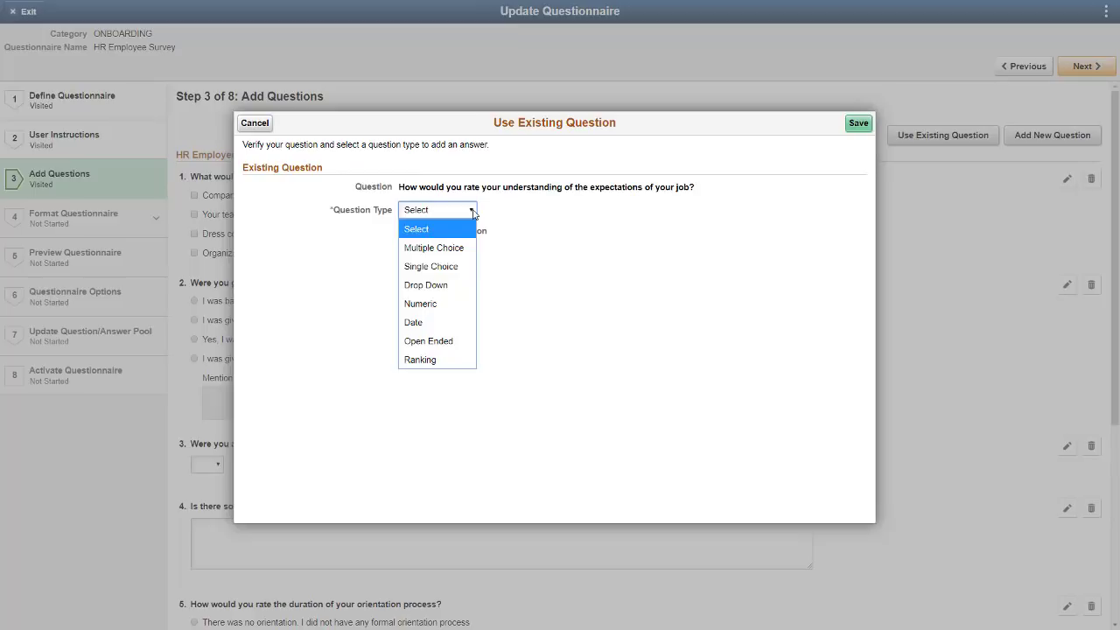
pyautogui.click(463, 267)
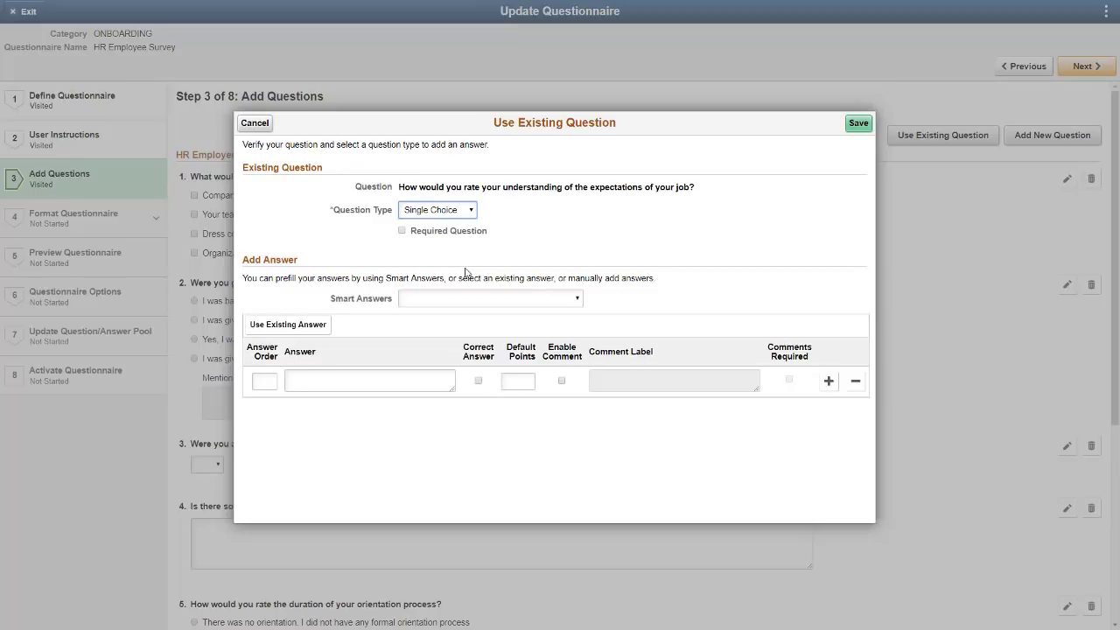
pyautogui.click(579, 300)
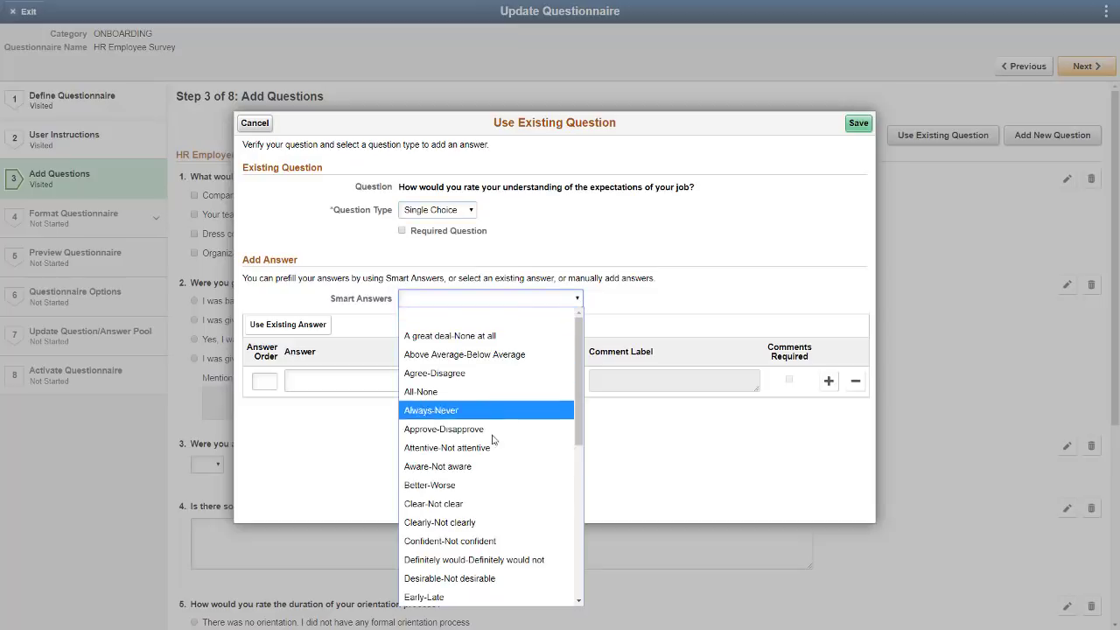
pyautogui.click(477, 503)
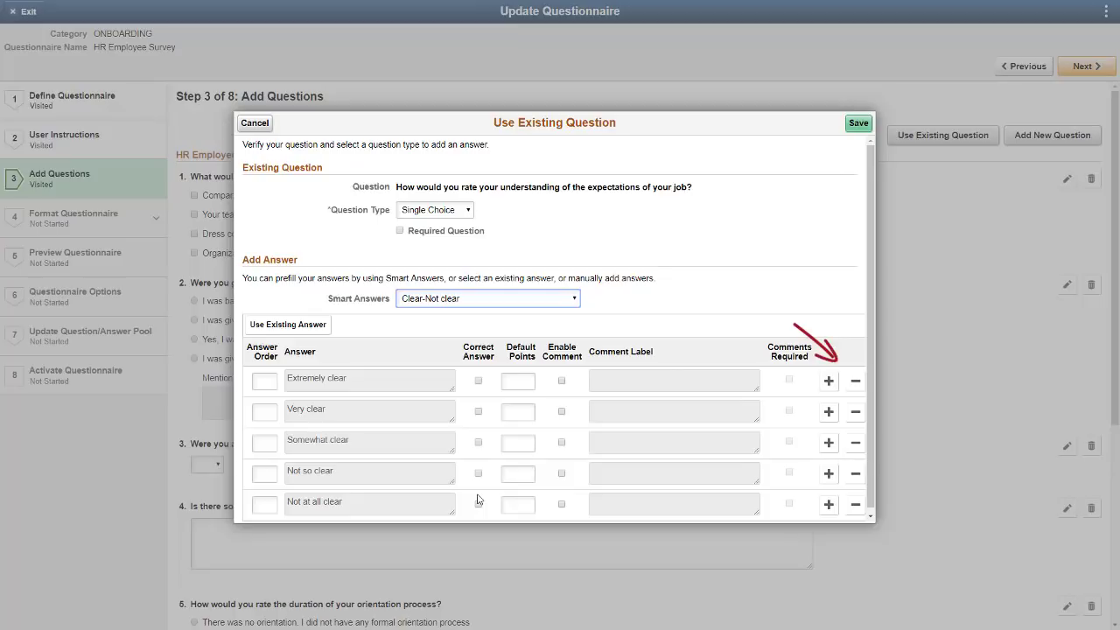
# Step: Order the answers 5 (Extremely clear) down to 1 (Not so clear) and save the question
pyautogui.click(274, 382)
pyautogui.write('5')
pyautogui.click(263, 411)
pyautogui.write('4')
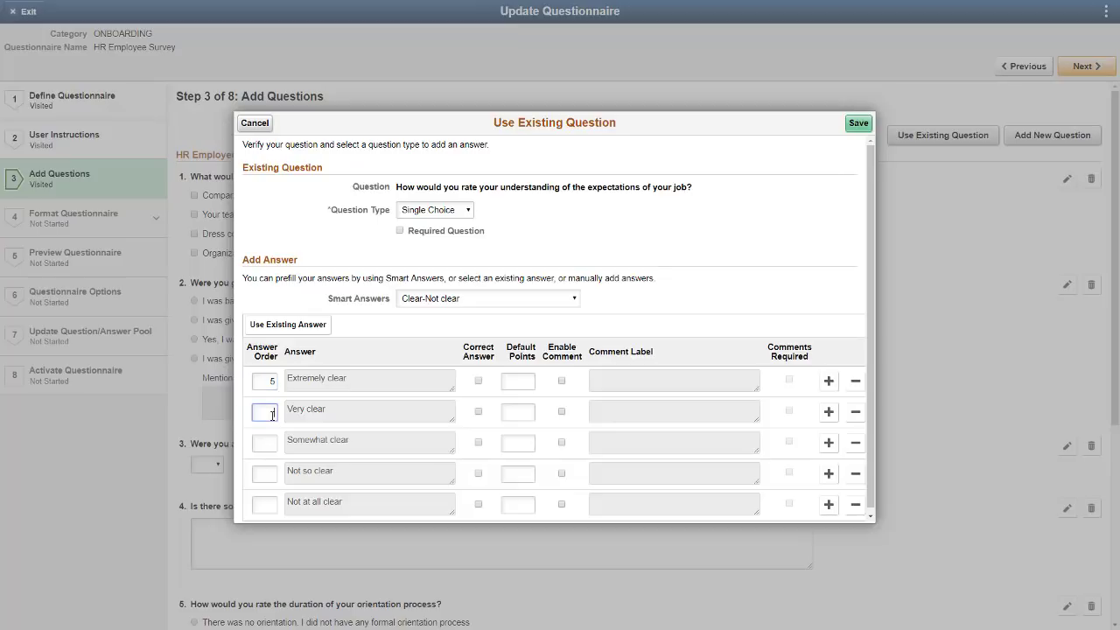
pyautogui.click(262, 441)
pyautogui.write('3')
pyautogui.click(262, 473)
pyautogui.write('2')
pyautogui.click(264, 504)
pyautogui.write('1')
pyautogui.click(859, 124)
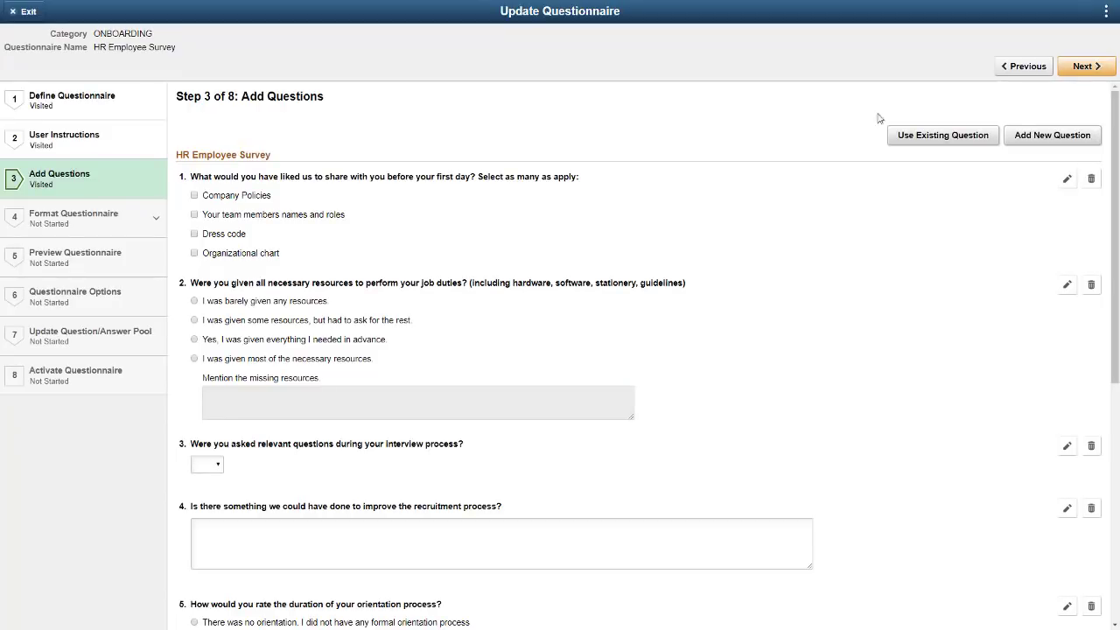
# Step: Create the Single Choice question 'Did you find your Benefits Enrollment easy to use?' with Easy-difficult smart answers
pyautogui.click(1015, 134)
pyautogui.write('Did you find your Benefits Enrollment easy to use?')
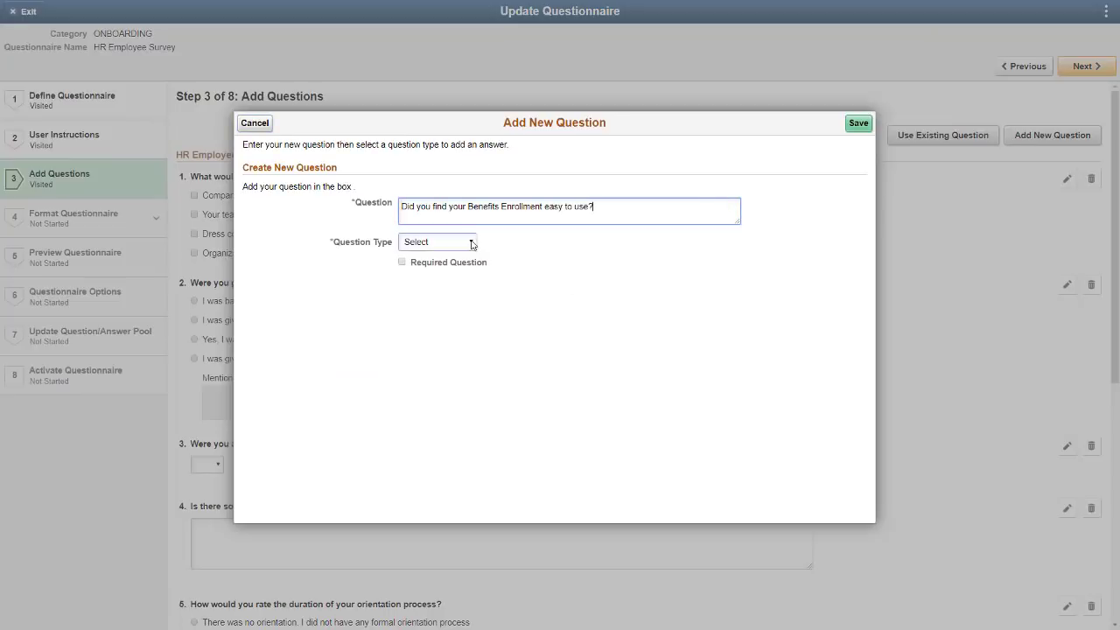
pyautogui.click(464, 243)
pyautogui.click(438, 298)
pyautogui.click(579, 334)
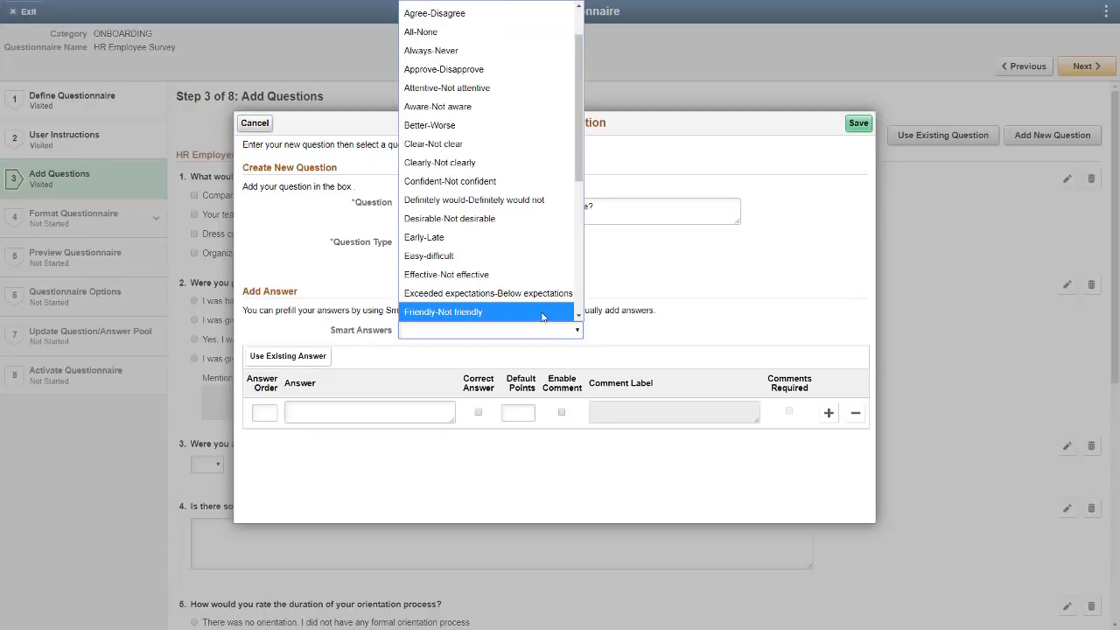
pyautogui.click(524, 256)
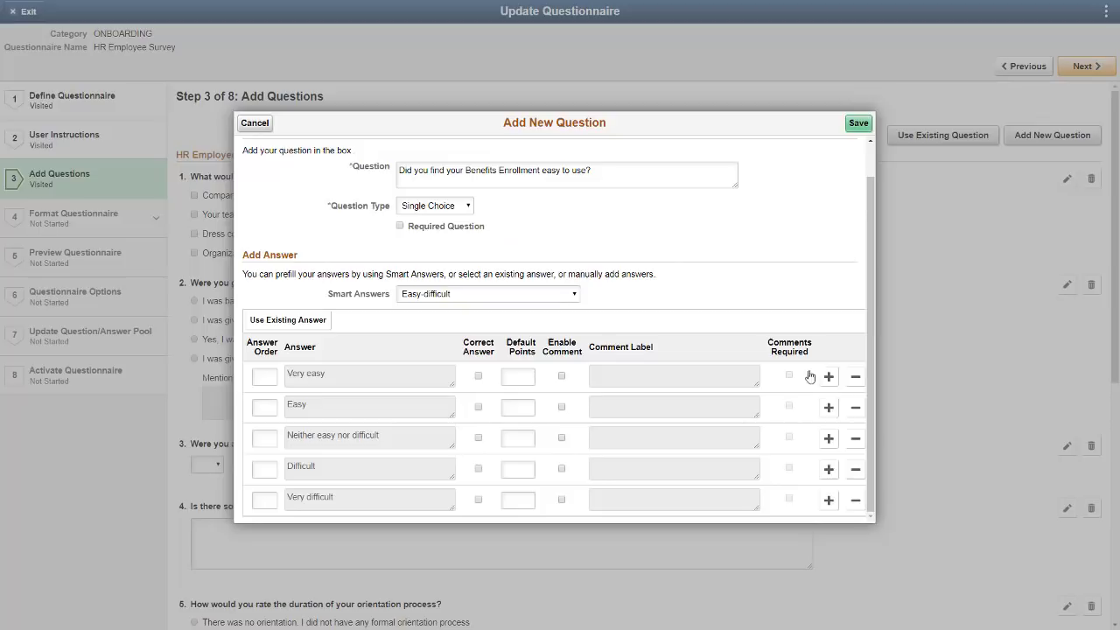
# Step: Order its answers 1 (Very easy) through 5 (Very difficult) and save the question
pyautogui.click(264, 376)
pyautogui.write('1')
pyautogui.click(264, 407)
pyautogui.write('2')
pyautogui.click(264, 437)
pyautogui.write('3')
pyautogui.click(265, 468)
pyautogui.write('4')
pyautogui.click(265, 499)
pyautogui.write('5')
pyautogui.click(858, 123)
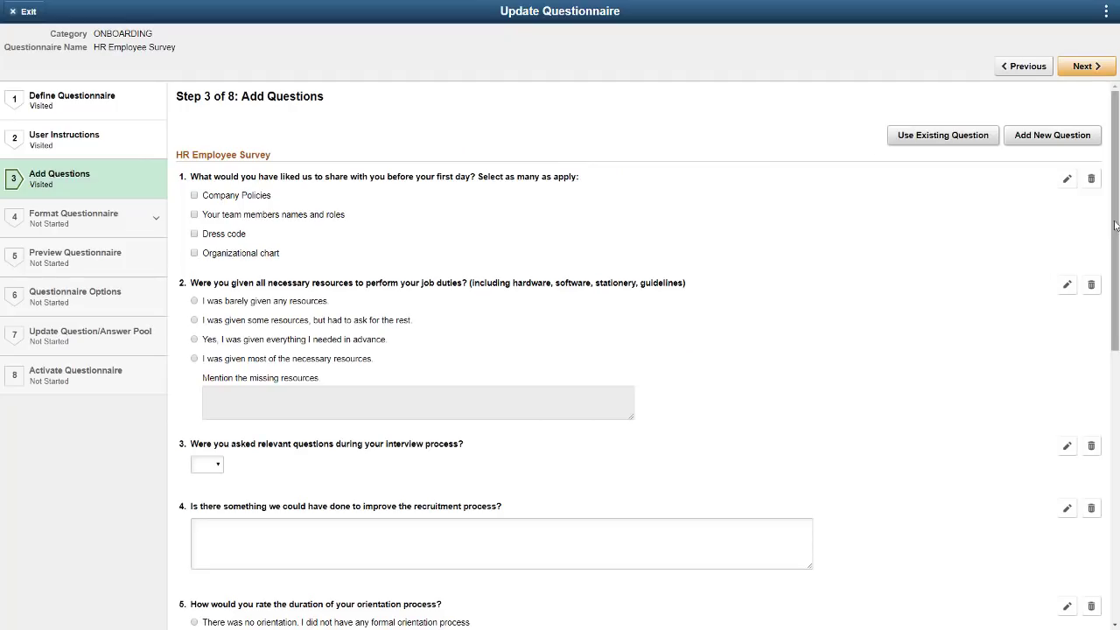
pyautogui.moveTo(1116, 231); pyautogui.dragTo(1118, 441)
pyautogui.scroll(-3, 1043, 460)
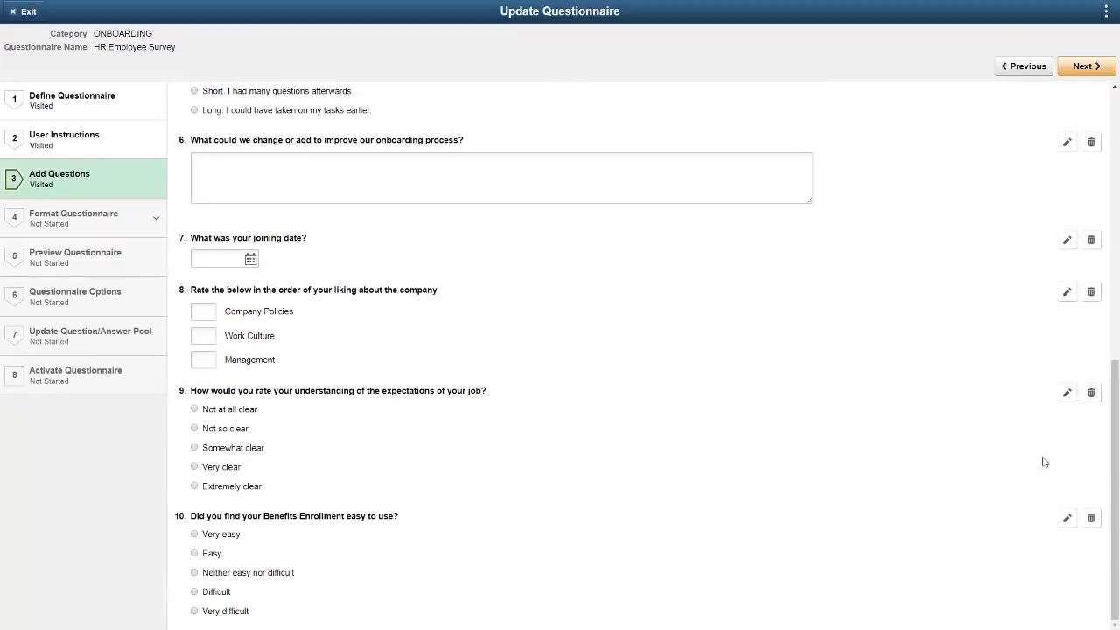
# Step: Create a Benefits Enrollment group with instructions 'Please answer the below question.' holding the benefits question at order 1
pyautogui.click(1085, 66)
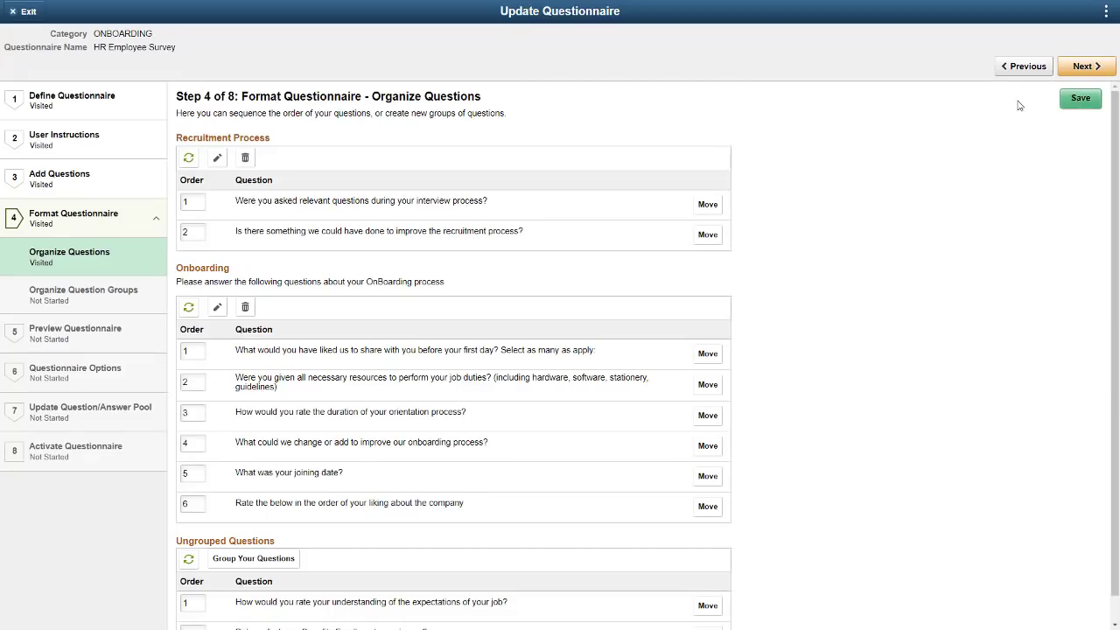
pyautogui.moveTo(1113, 262); pyautogui.dragTo(1111, 299)
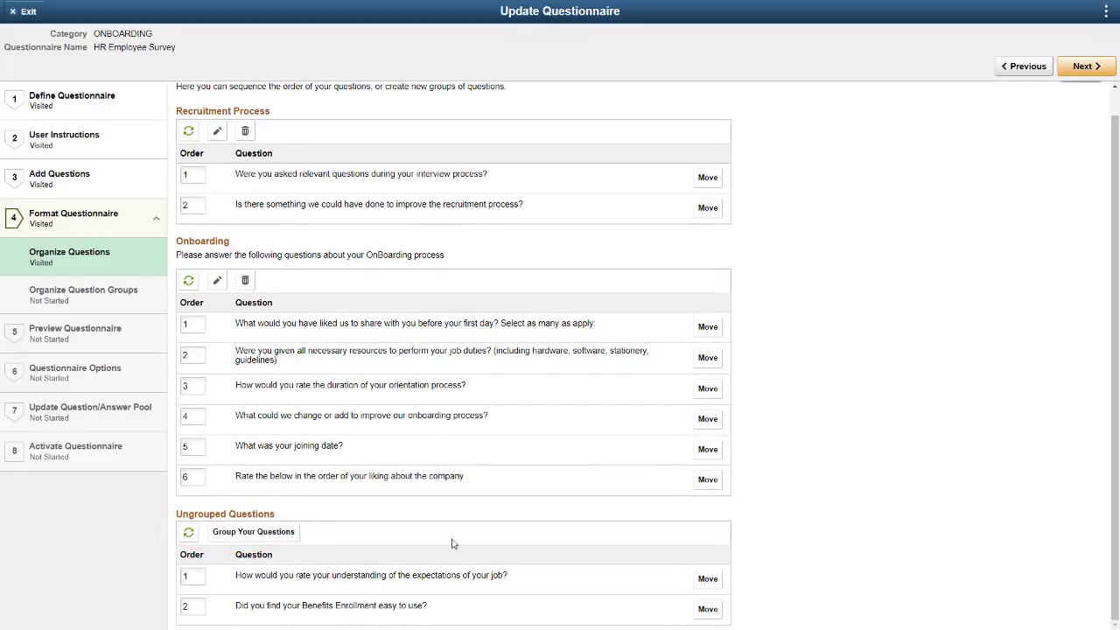
pyautogui.click(262, 532)
pyautogui.write('Benefits Enrollment')
pyautogui.click(590, 239)
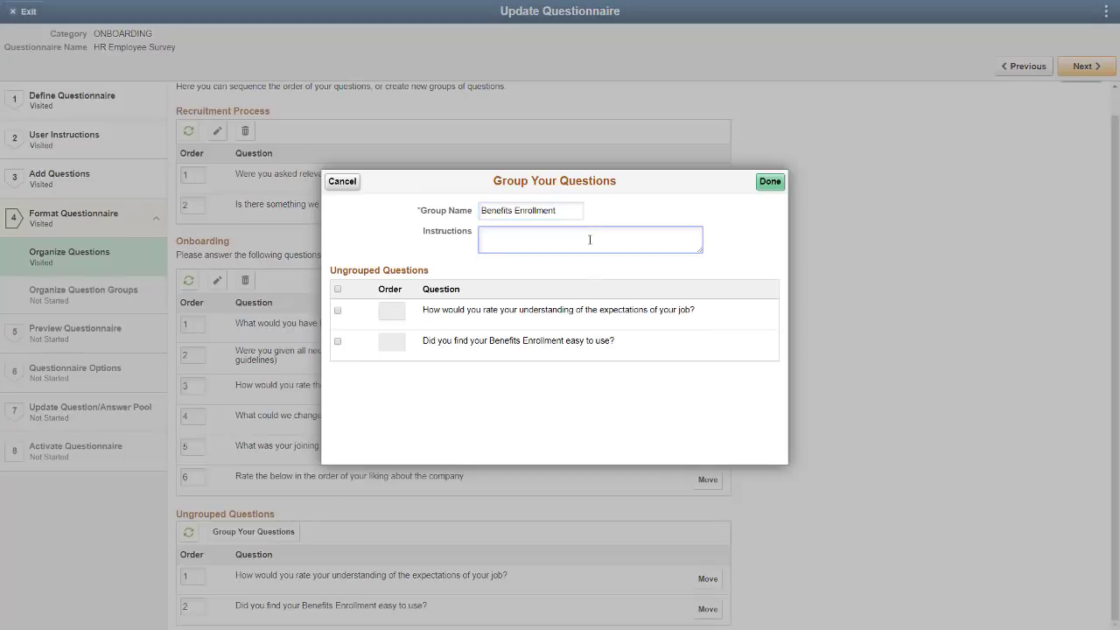
pyautogui.write('Please answer the below question.')
pyautogui.click(338, 341)
pyautogui.click(388, 341)
pyautogui.write('1')
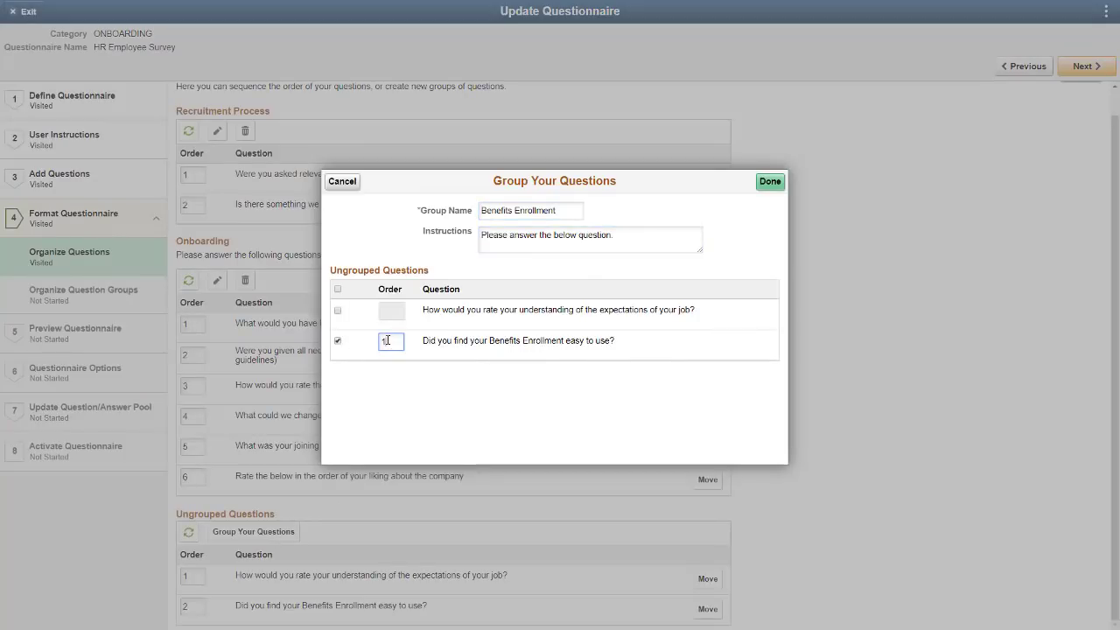
pyautogui.click(766, 183)
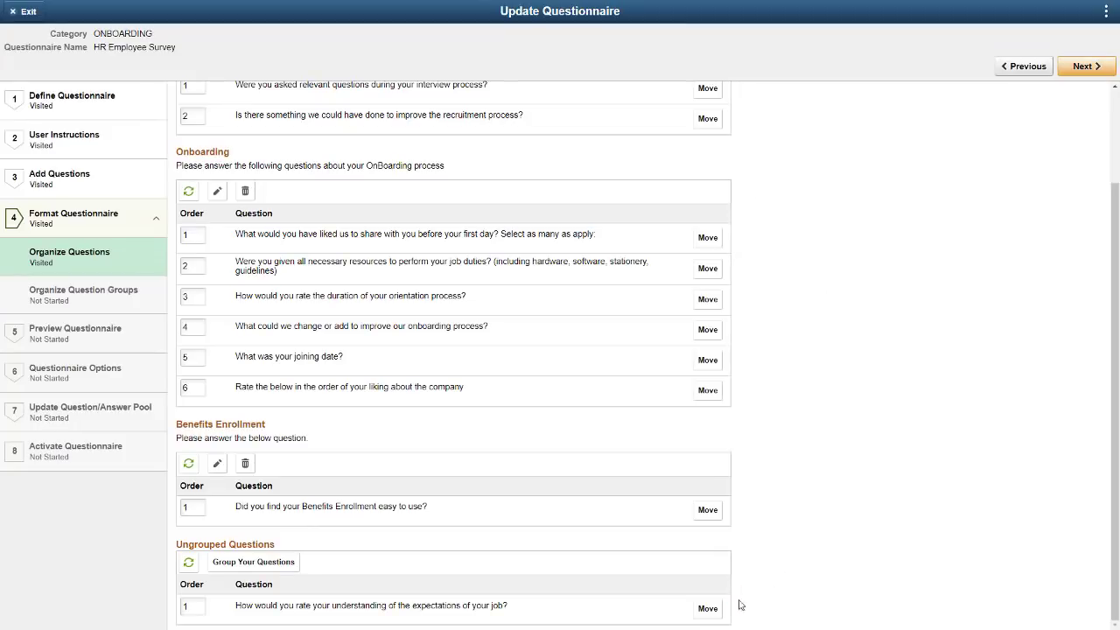
# Step: Move the job-expectations question into the Onboarding group and save the survey
pyautogui.click(708, 608)
pyautogui.click(525, 302)
pyautogui.click(513, 339)
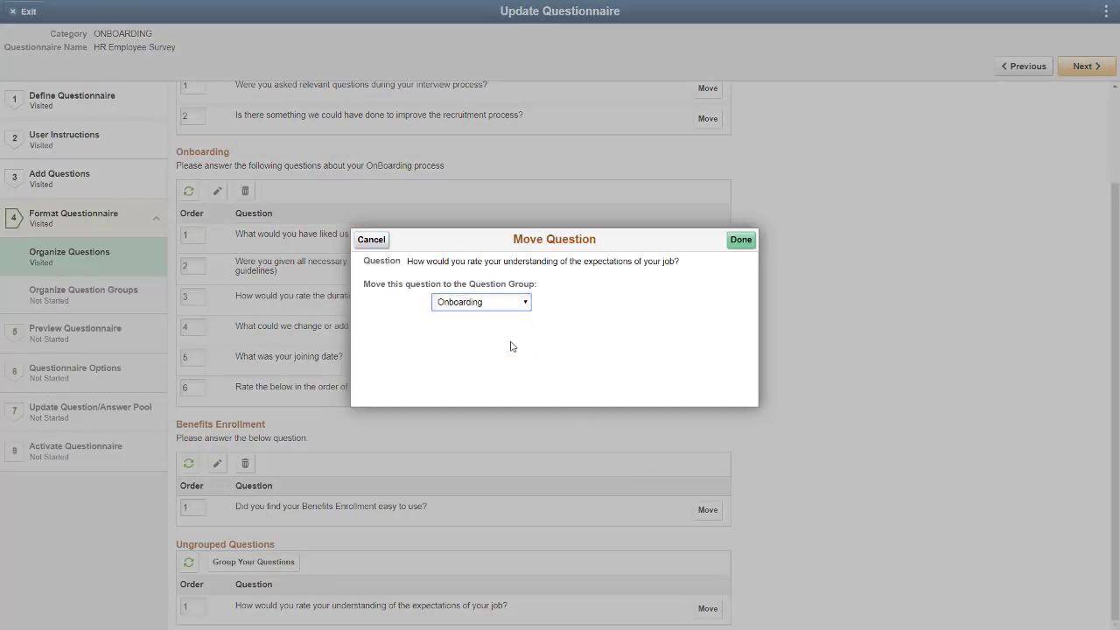
pyautogui.click(740, 240)
pyautogui.click(1083, 67)
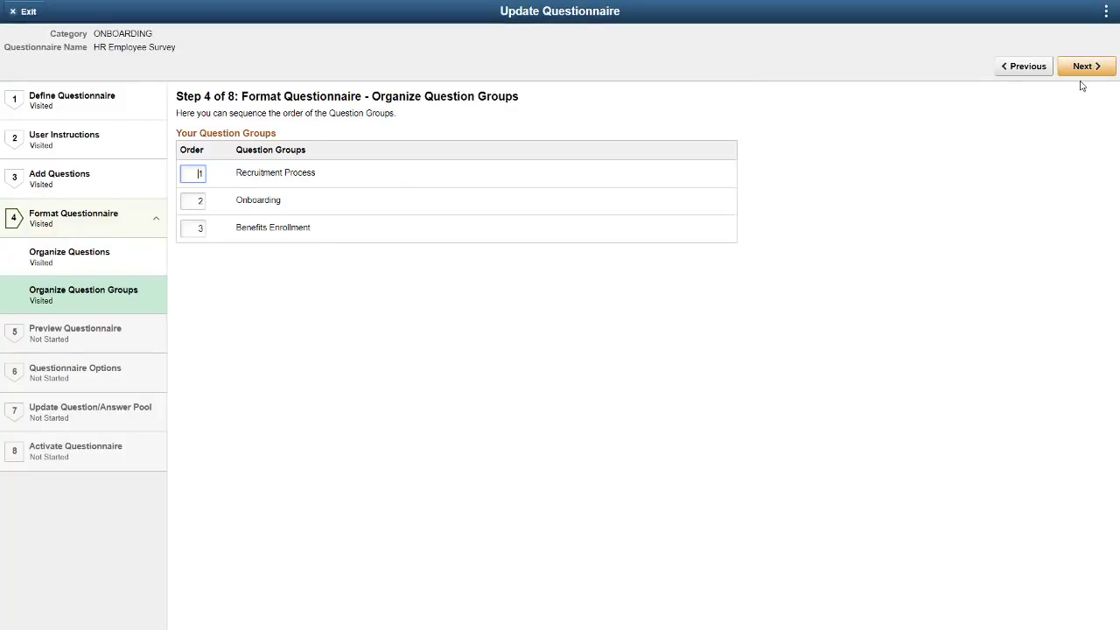
# Step: Review every question on the Preview Questionnaire page, then continue to Questionnaire Options
pyautogui.click(1085, 69)
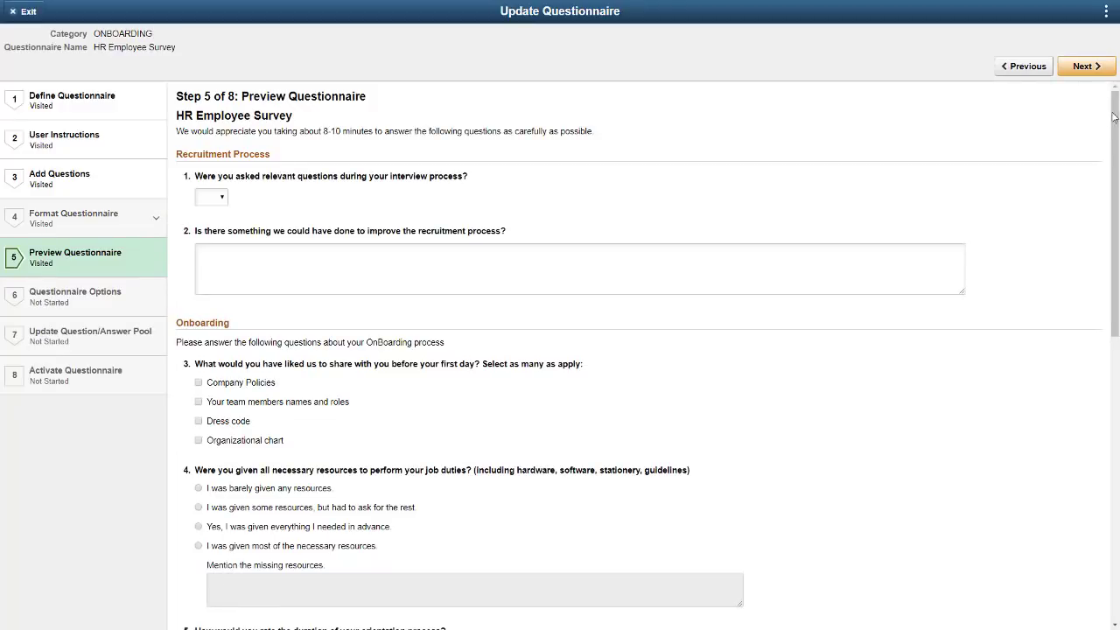
pyautogui.moveTo(1114, 118); pyautogui.dragTo(1113, 398)
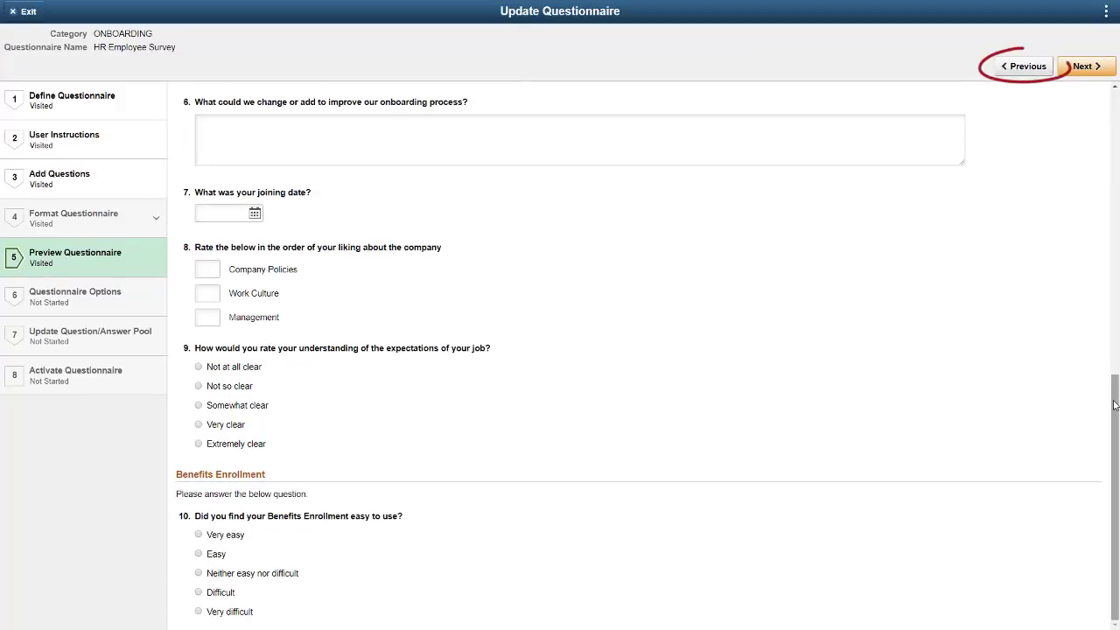
pyautogui.click(1085, 66)
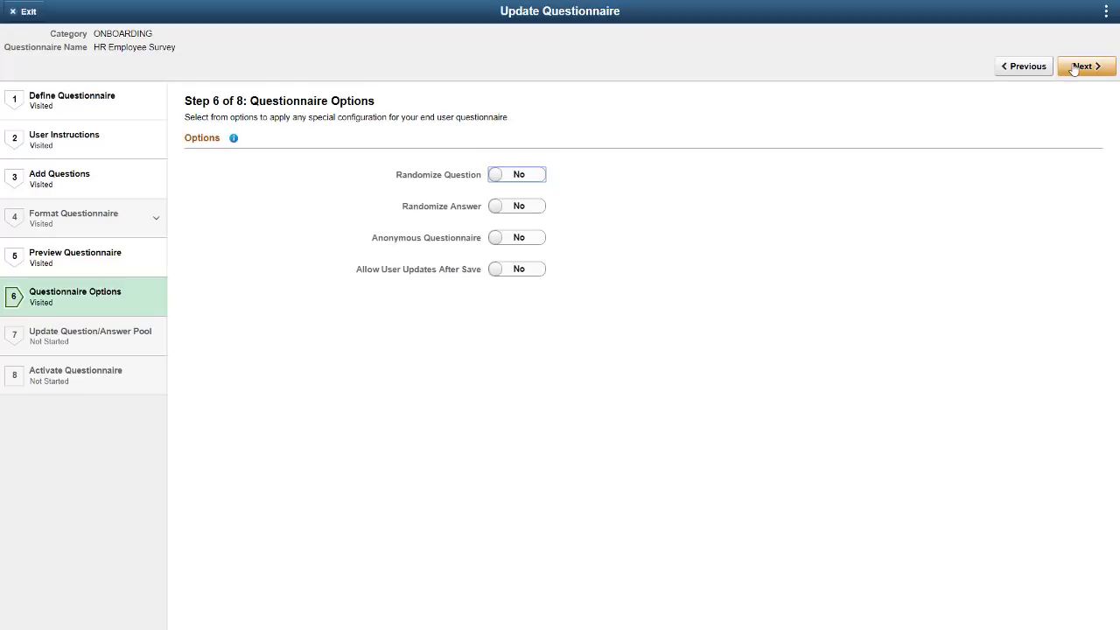
# Step: Keep all four questionnaire options at No and continue to Update Question/Answer Pool
pyautogui.click(1081, 66)
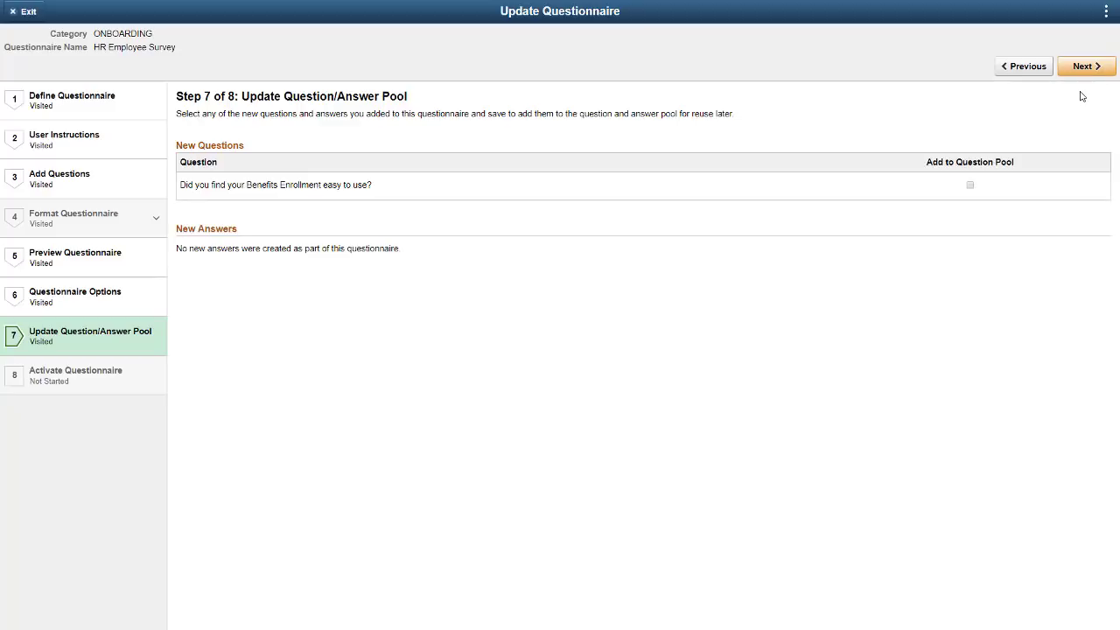
# Step: Advance from the question and answer pool to the Activate Questionnaire step
pyautogui.click(1085, 66)
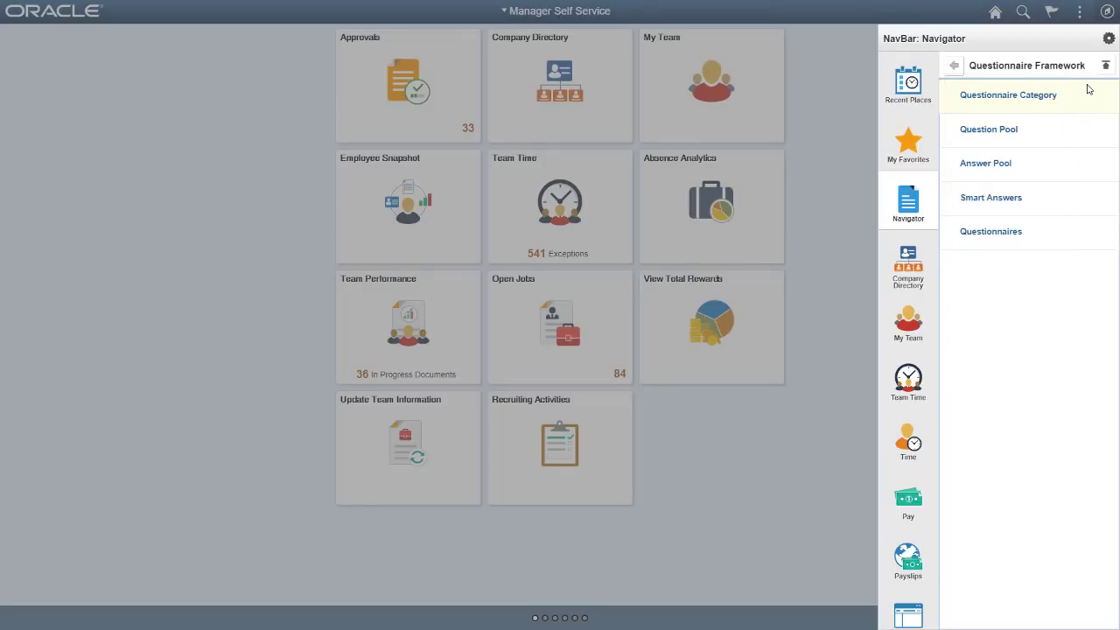
# Step: Open the Questionnaire Category list and select the ONBOARDING category
pyautogui.click(1087, 91)
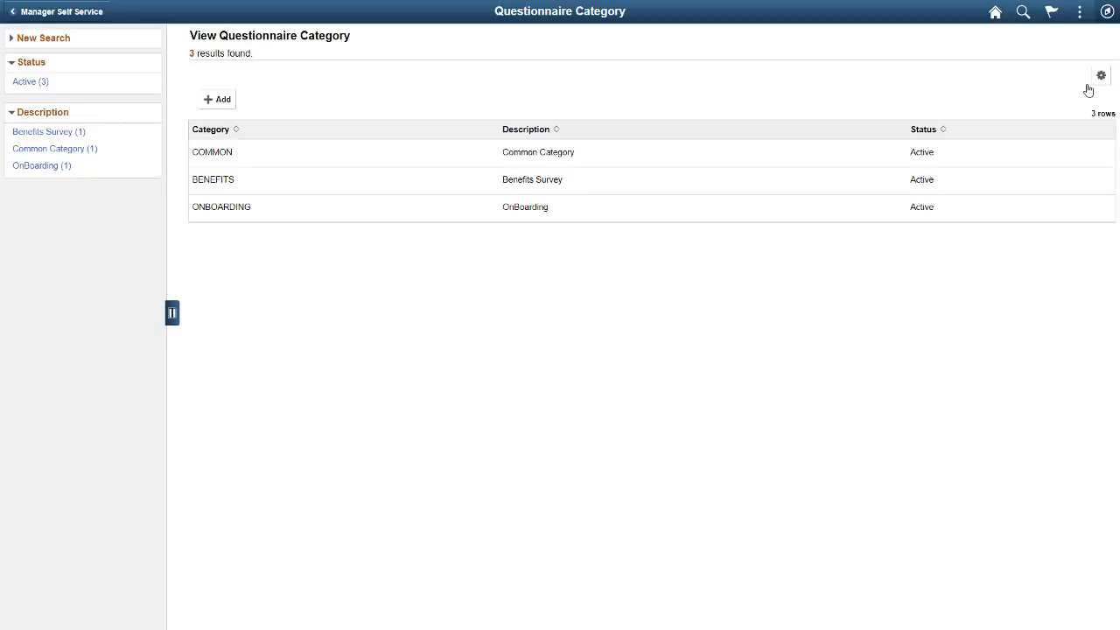
pyautogui.click(1054, 214)
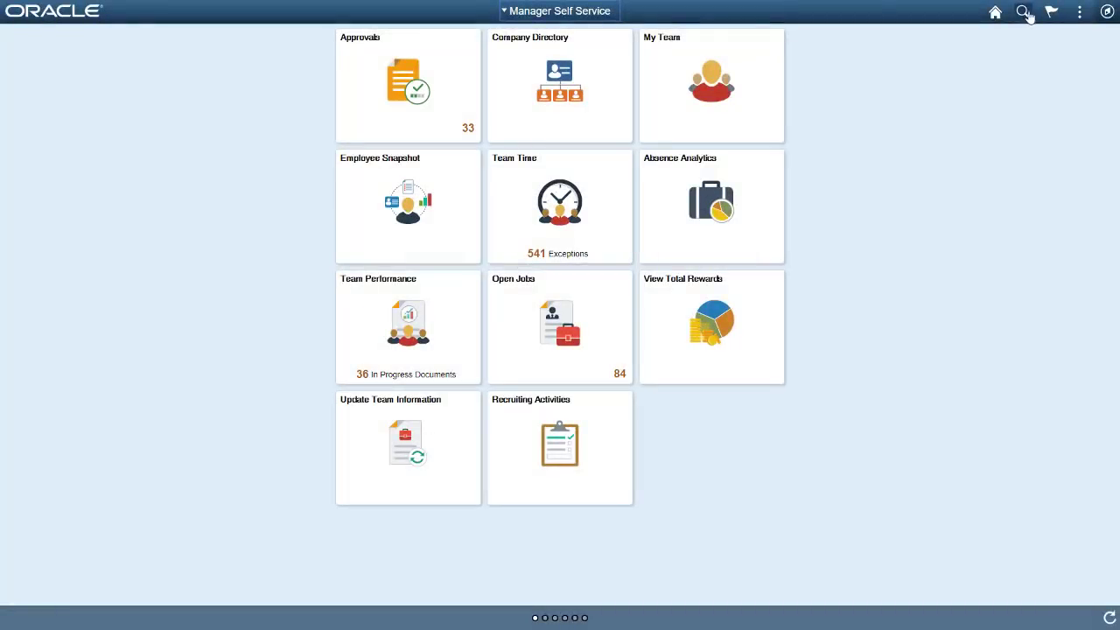
# Step: Find the Question Pool page, list all 14 active questions with '%', and view the blank Create Question form
pyautogui.click(1022, 12)
pyautogui.write('Question Pool')
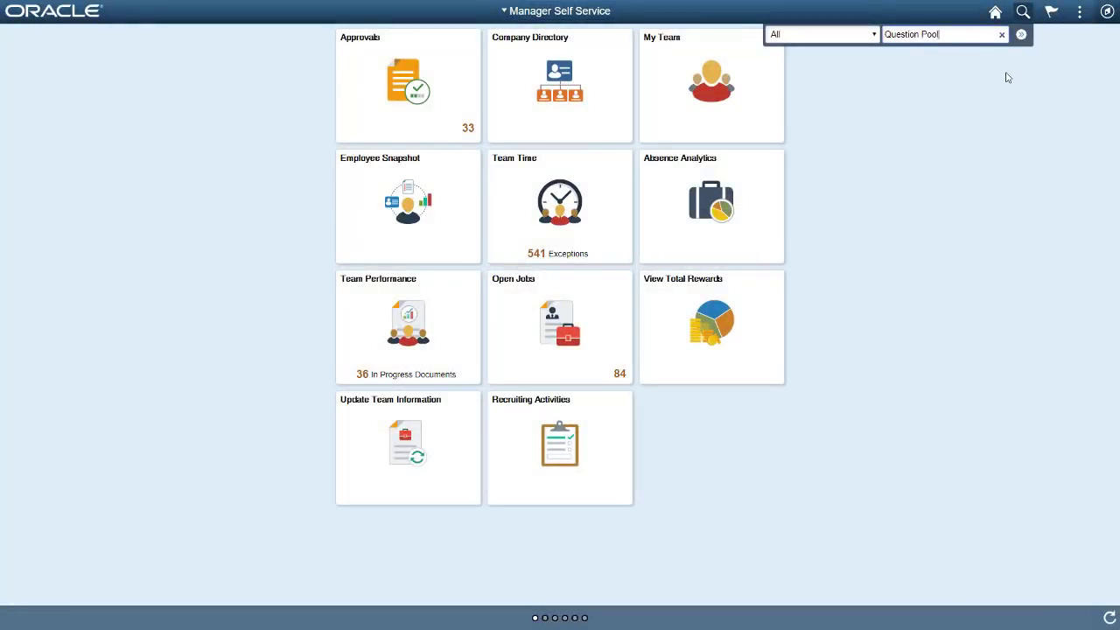
pyautogui.press('Return')
pyautogui.click(238, 161)
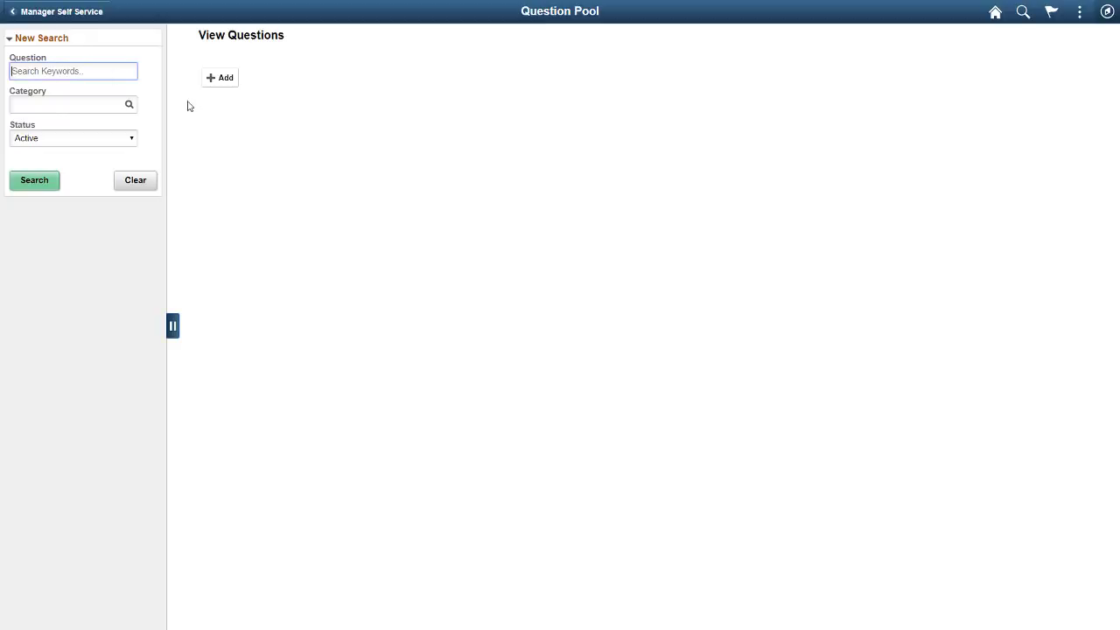
pyautogui.write('%')
pyautogui.click(30, 181)
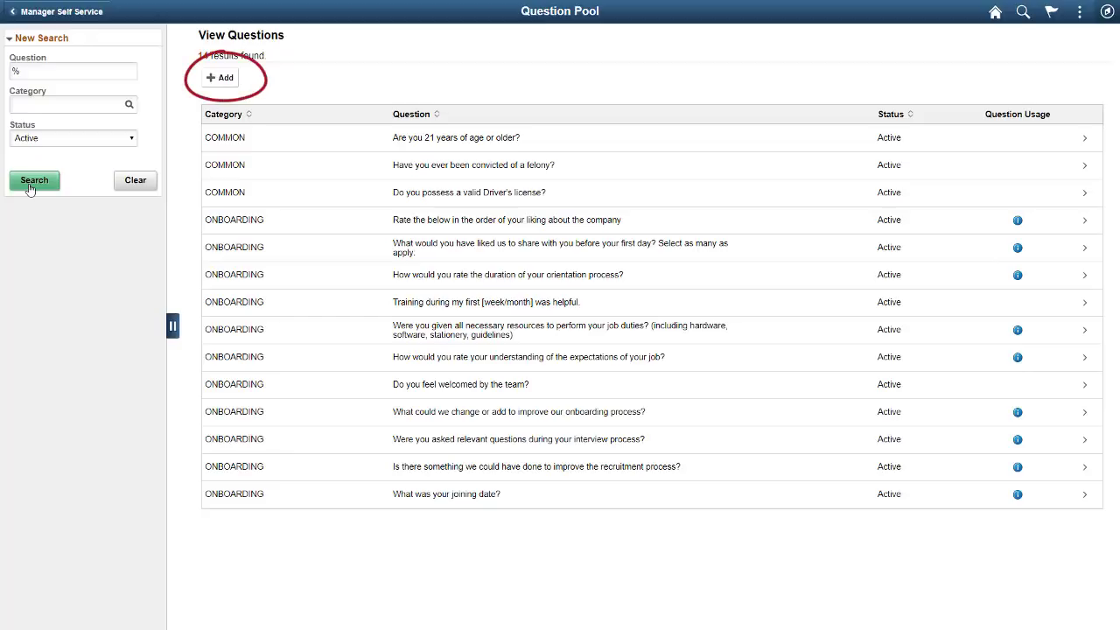
pyautogui.click(220, 79)
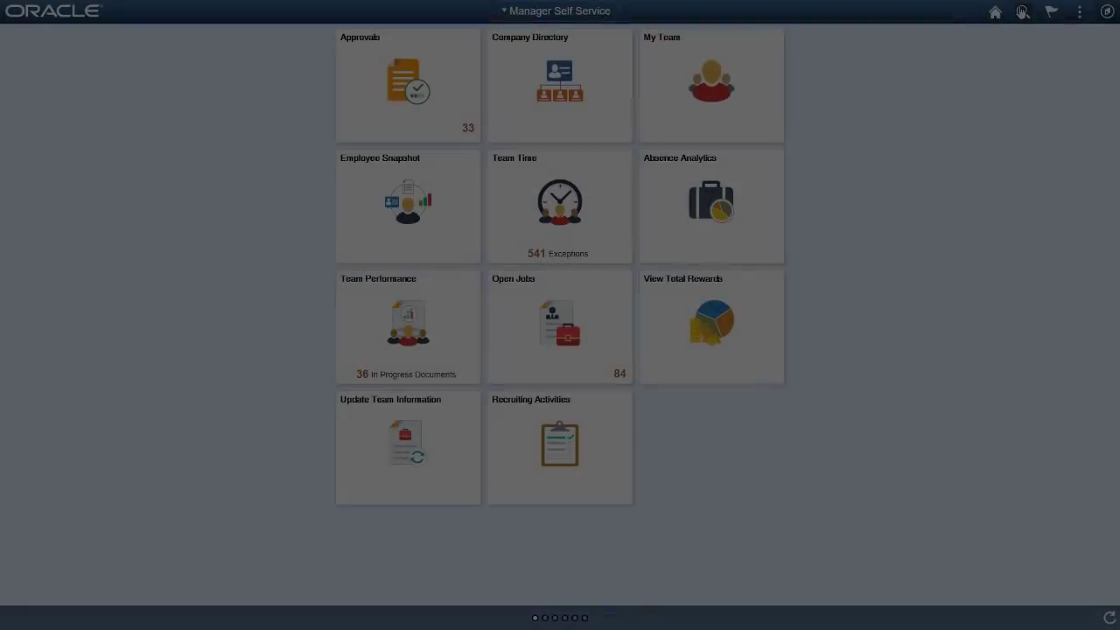
# Step: Go to the Answer Pool page and list all active answers using the % wildcard
pyautogui.click(1022, 11)
pyautogui.write('Answer Pool')
pyautogui.press('Return')
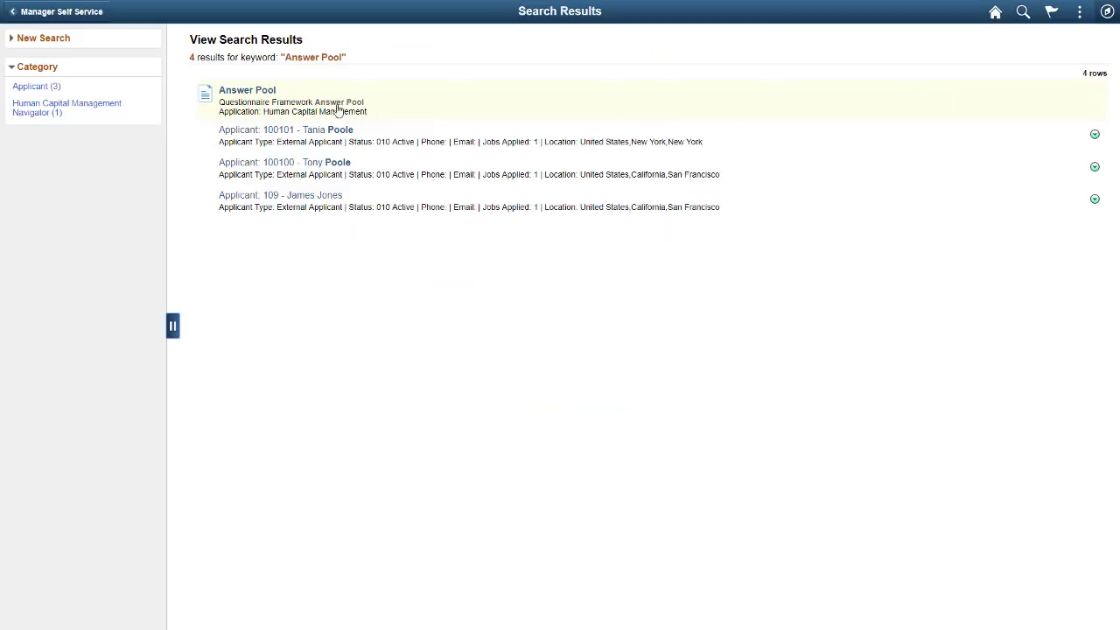
pyautogui.click(319, 105)
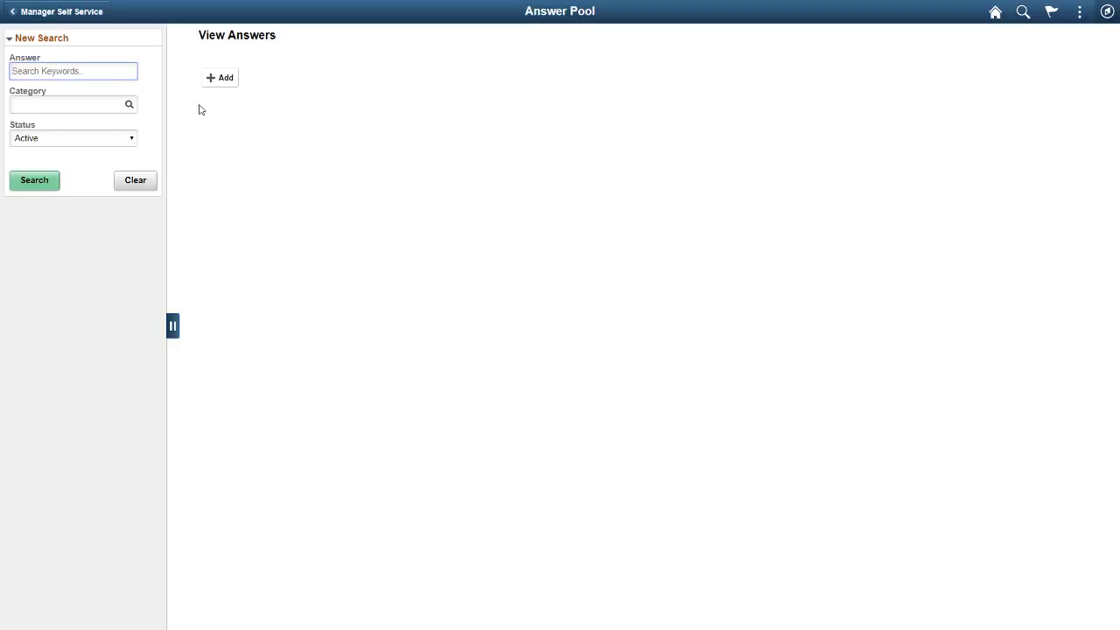
pyautogui.write('%')
pyautogui.click(44, 187)
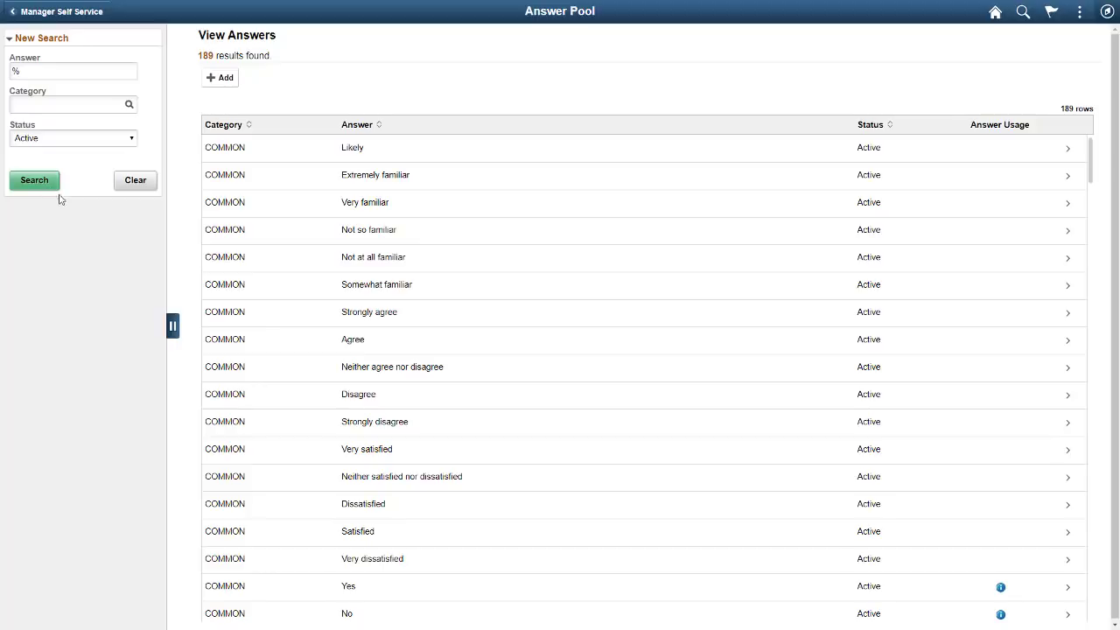
# Step: Clear the criteria, search for 'Yes', and open the COMMON Yes answer
pyautogui.click(135, 181)
pyautogui.click(74, 71)
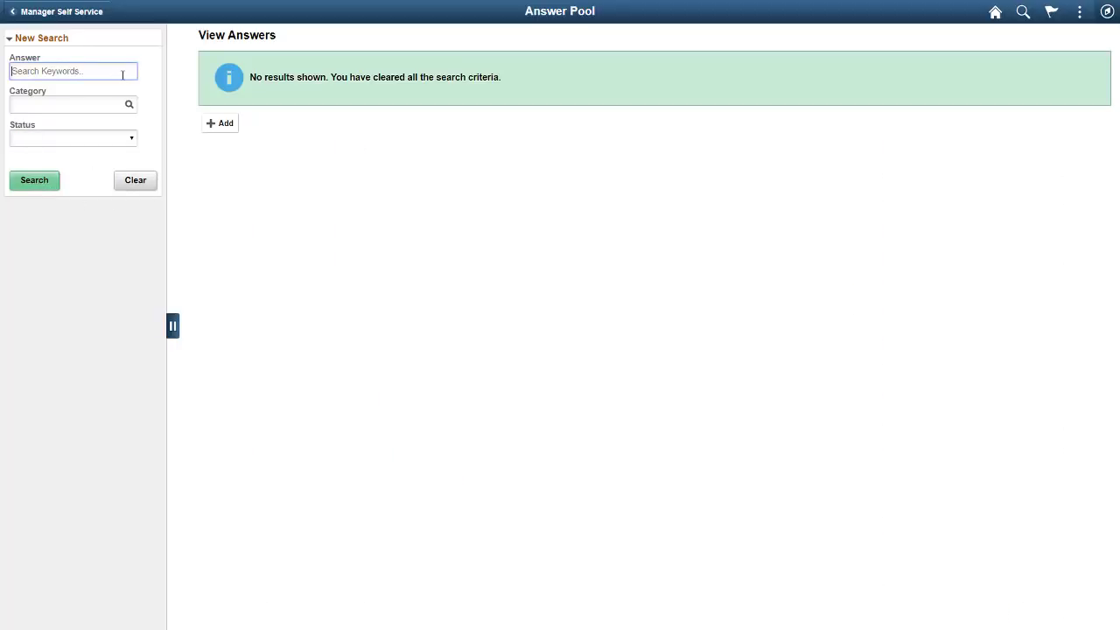
pyautogui.write('Yes')
pyautogui.click(35, 184)
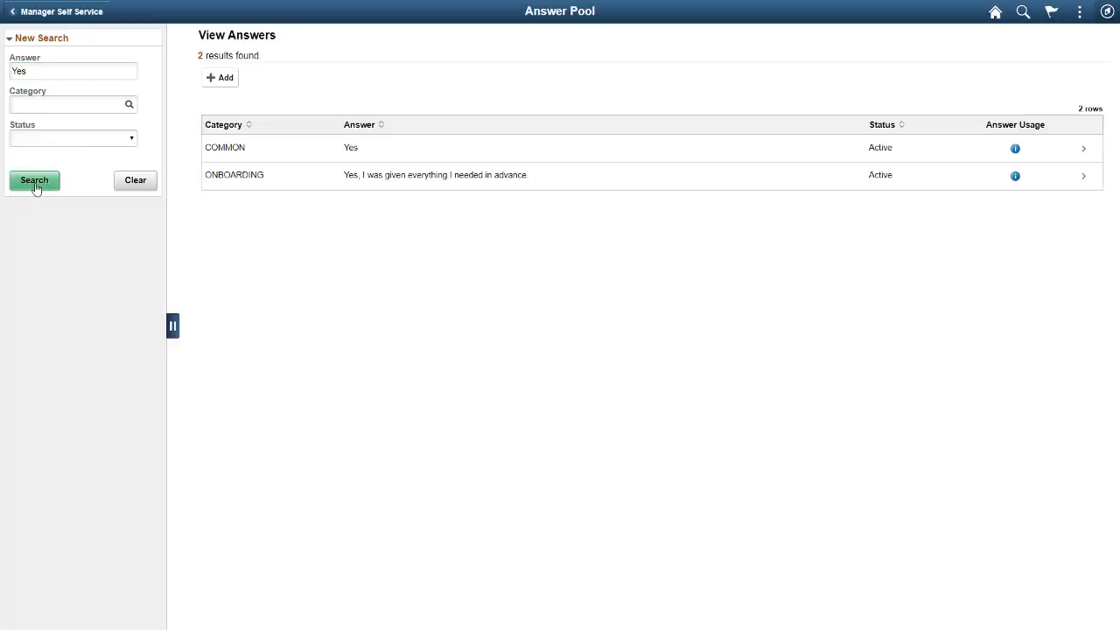
pyautogui.click(1081, 151)
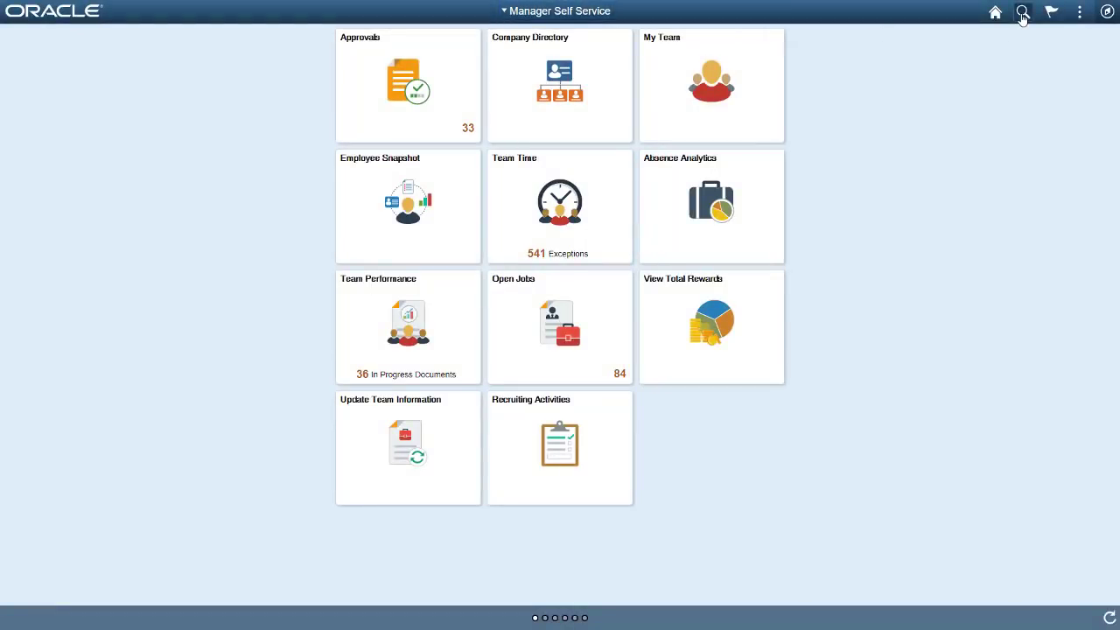
# Step: Find the Smart Answers page, list all active smart answers, and open COMMON True-False
pyautogui.click(1022, 11)
pyautogui.write('Smart Answers')
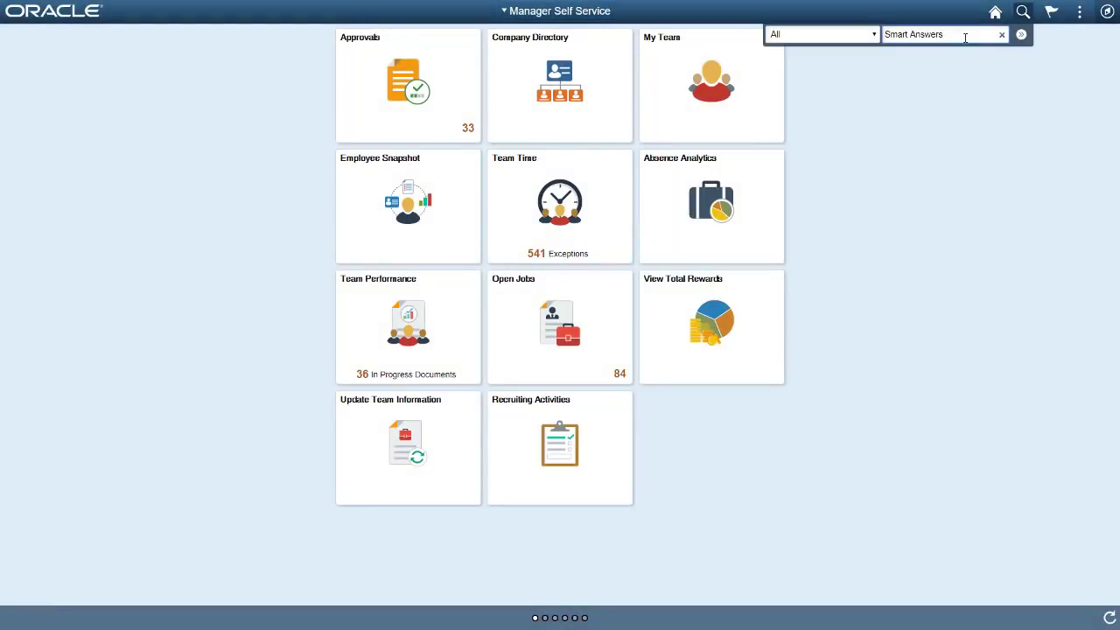
pyautogui.press('Return')
pyautogui.click(219, 87)
pyautogui.click(40, 182)
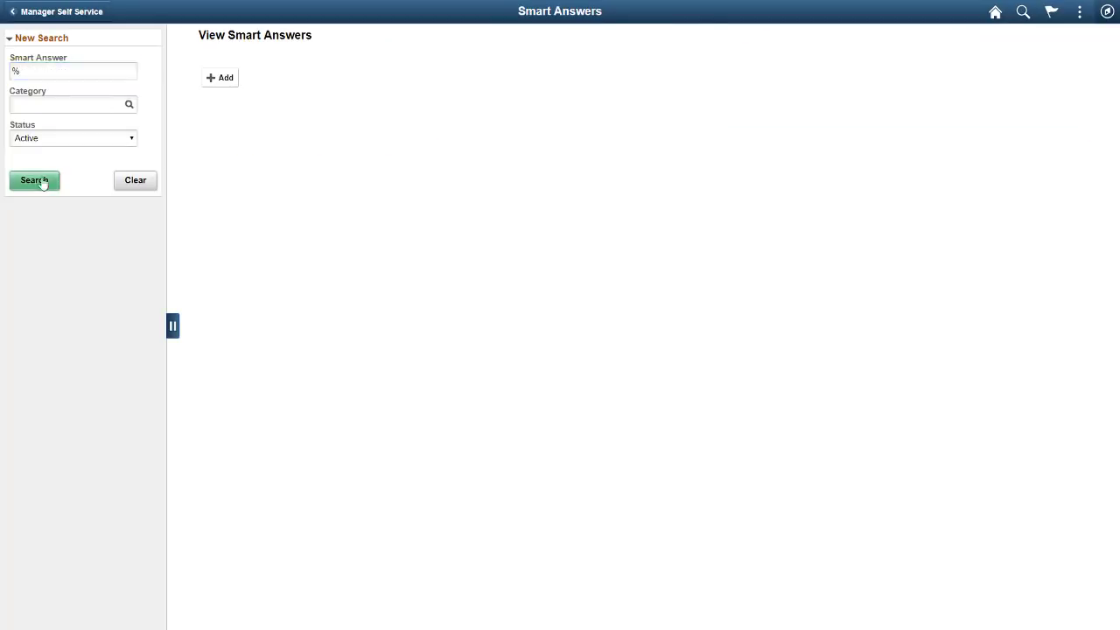
pyautogui.click(1067, 234)
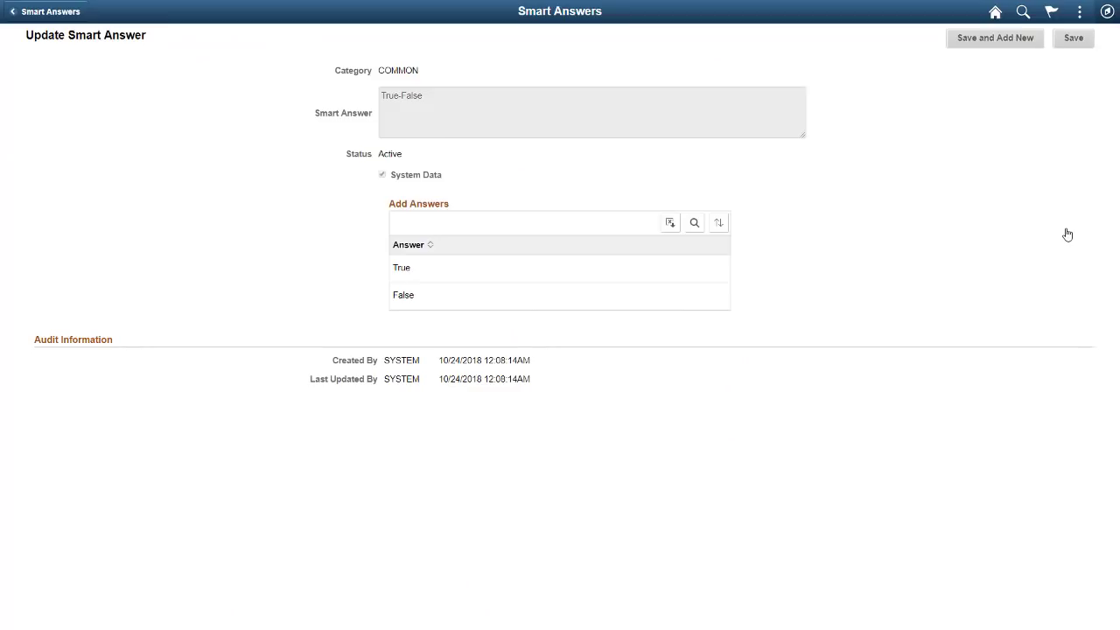